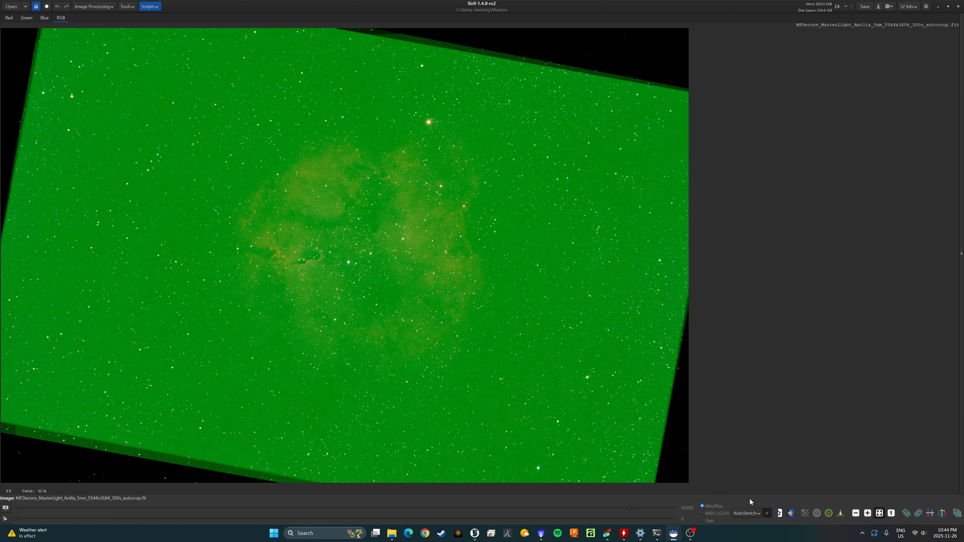
Unlink the AutoStretch channels and frame the nebula with a selection of about 3924 × 3312 px.
click(767, 514)
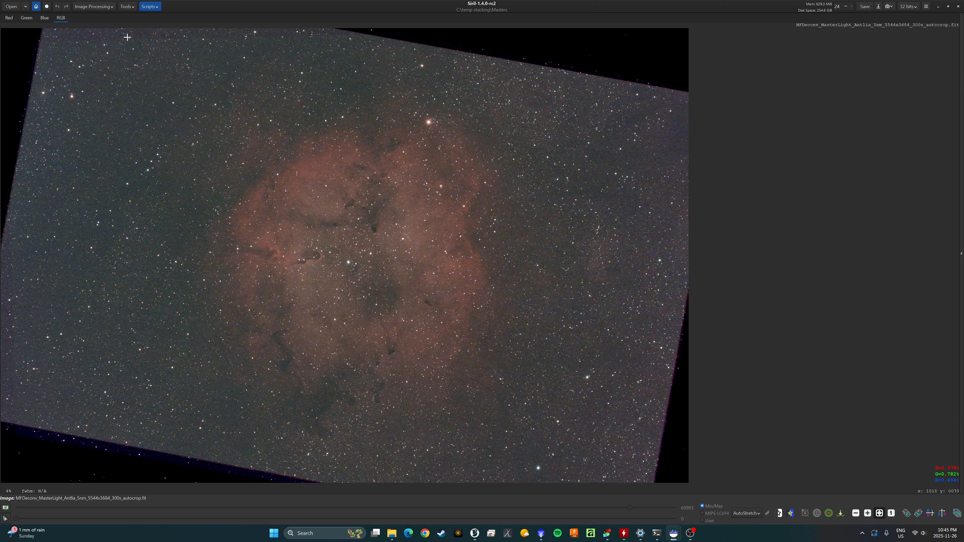
drag(127, 36, 615, 485)
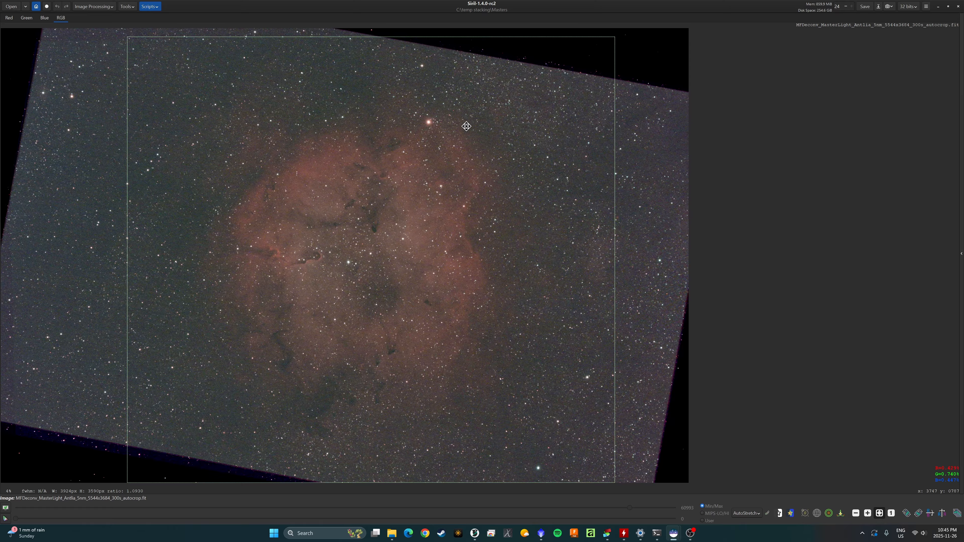
drag(467, 126, 495, 118)
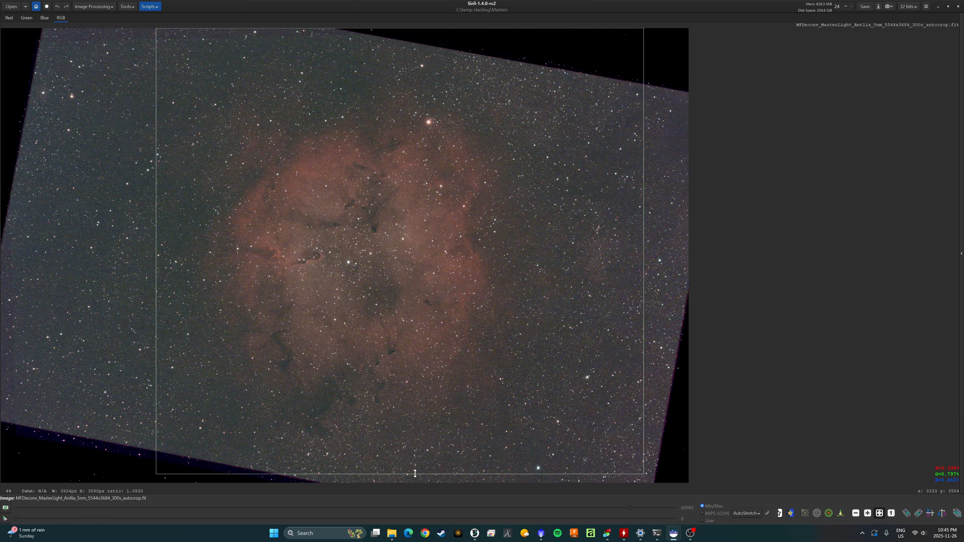
drag(415, 474, 419, 440)
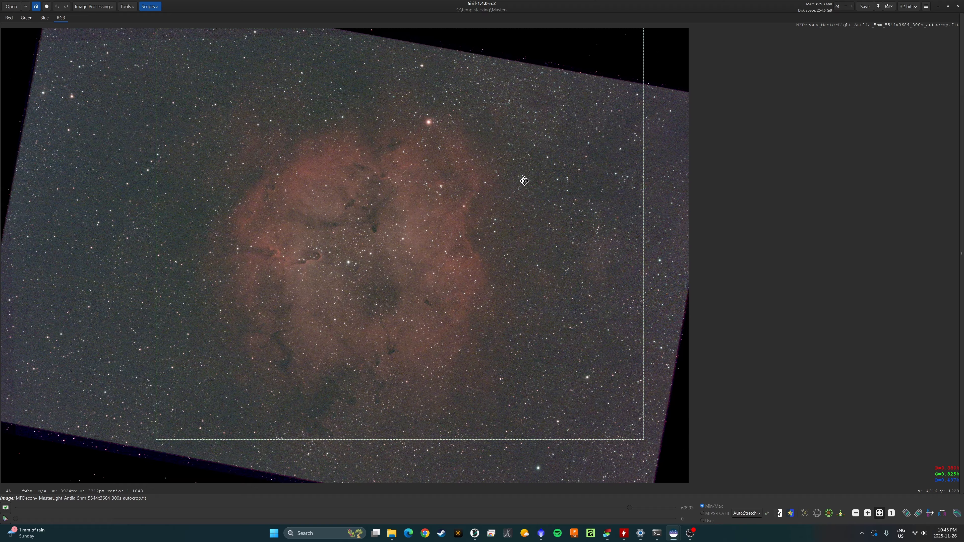
drag(524, 180, 507, 188)
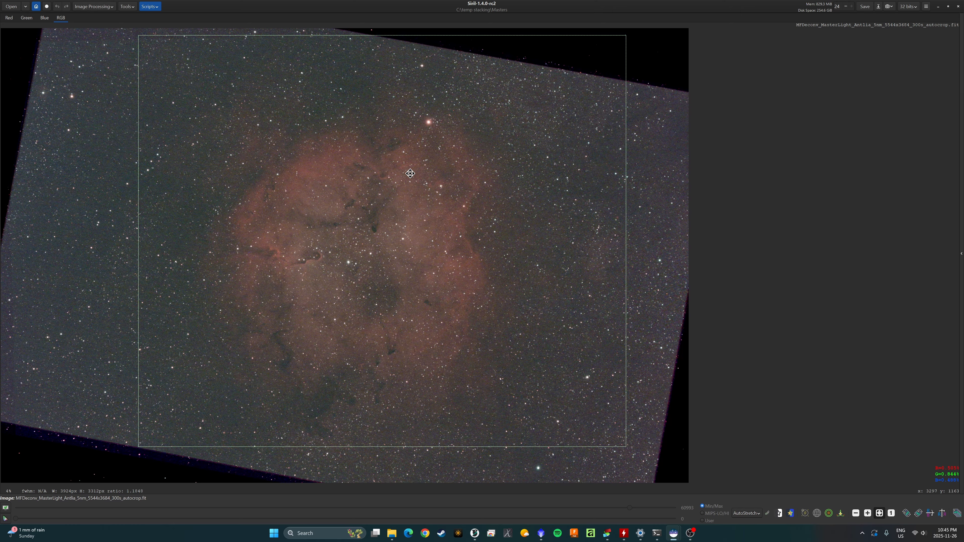
Start Rotate & Crop on the selection and set the rotation angle to -9.05°.
right_click(366, 204)
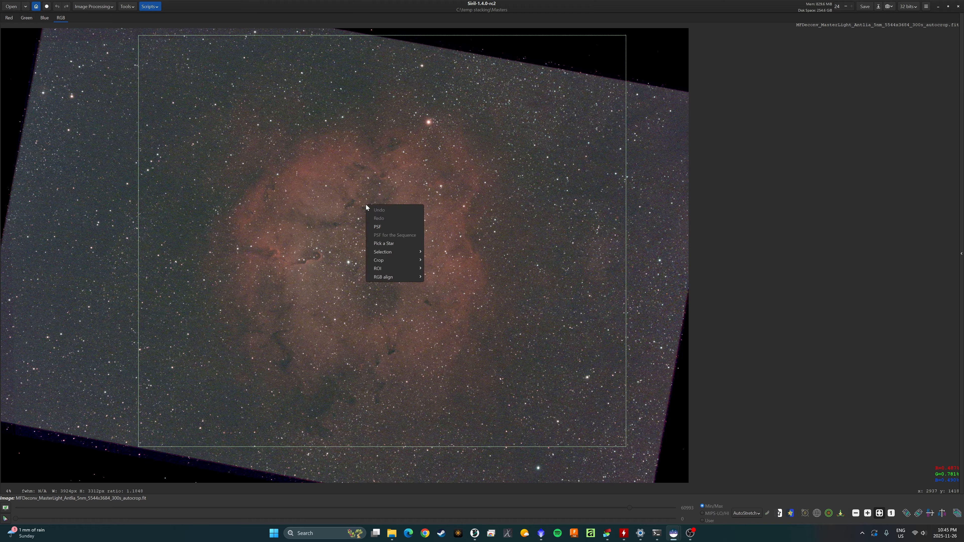
mouse_move(391, 262)
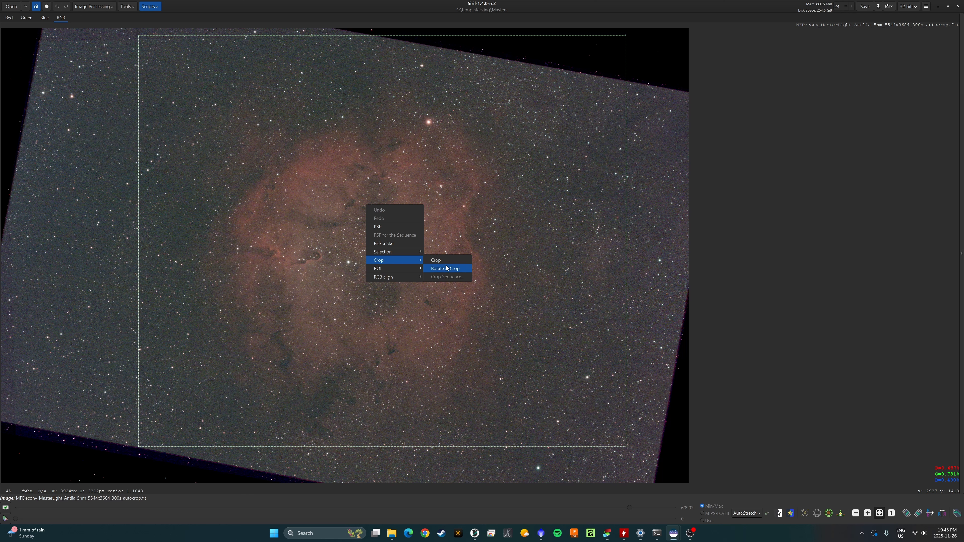
click(451, 273)
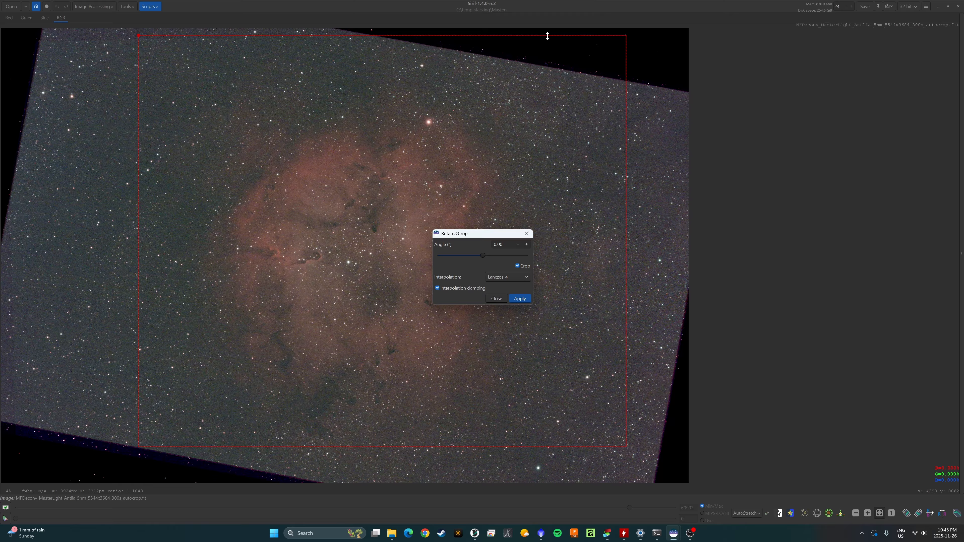
drag(483, 255, 481, 256)
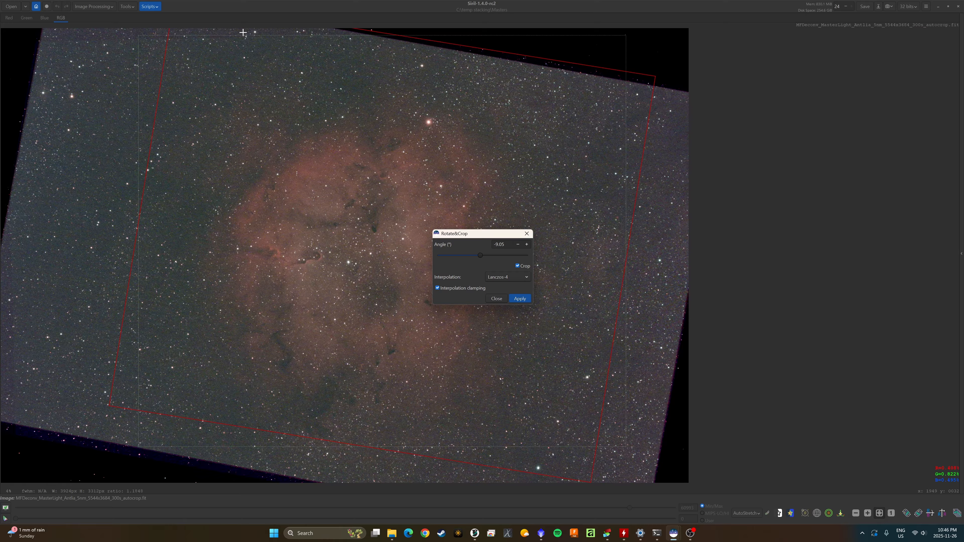
Tighten the rotated crop frame around the nebula to exclude the black stacking borders, and apply the rotation and crop.
drag(244, 36, 244, 72)
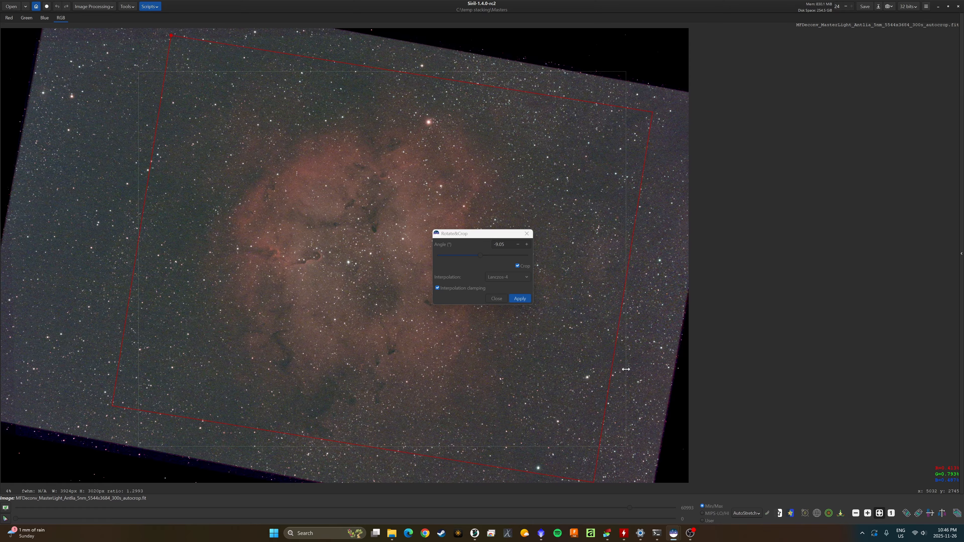
drag(626, 369, 600, 361)
drag(306, 448, 307, 450)
drag(136, 185, 195, 213)
drag(479, 418, 474, 420)
click(526, 299)
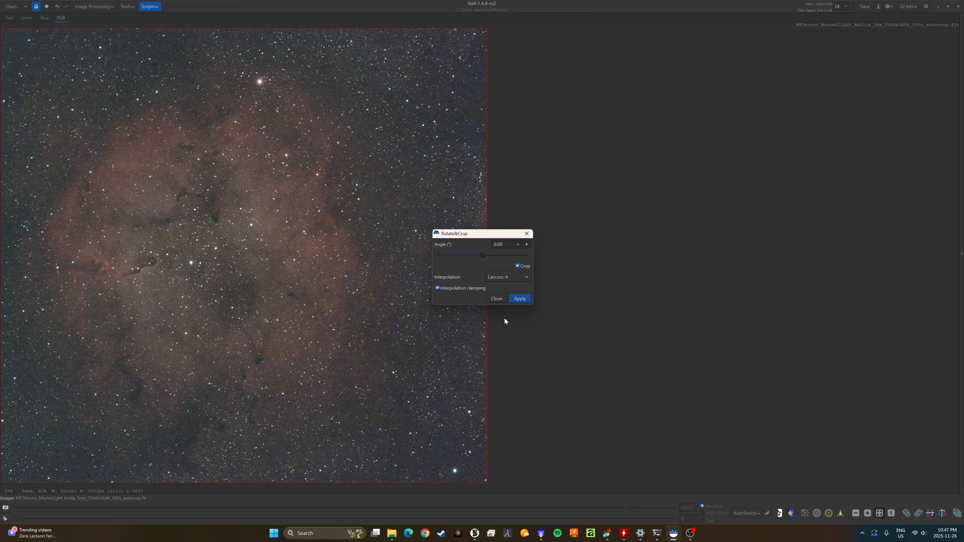
click(496, 299)
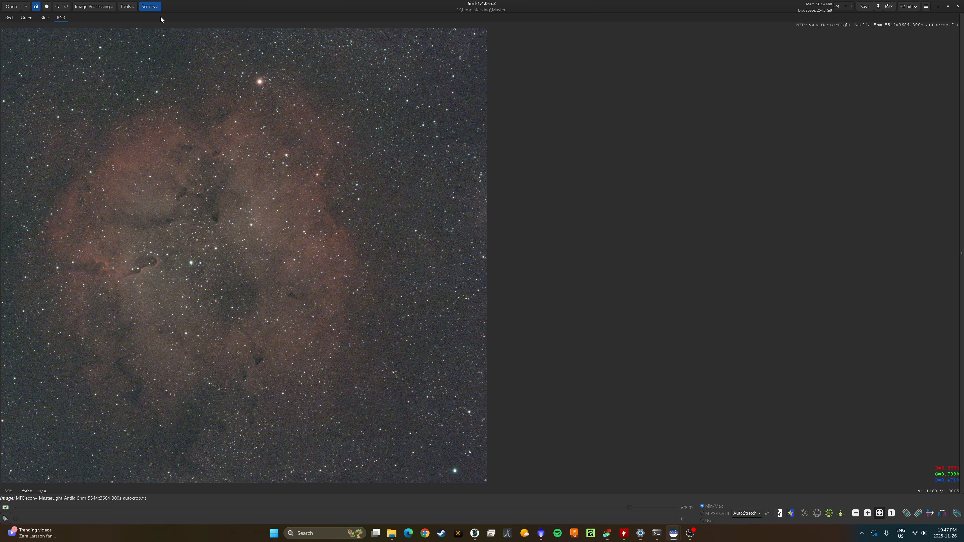
Try green noise removal with Average Neutral protection and preserved lightness, and undo it.
click(100, 8)
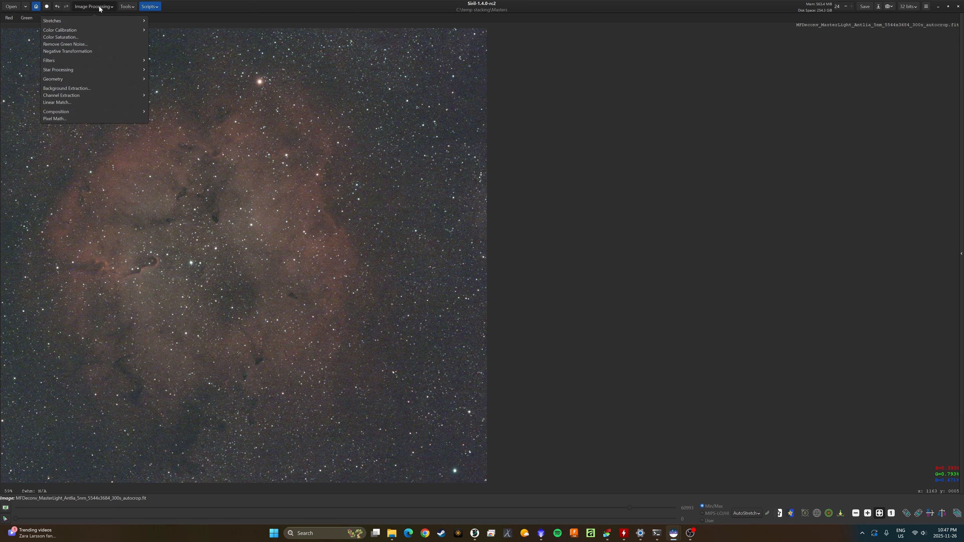
click(78, 44)
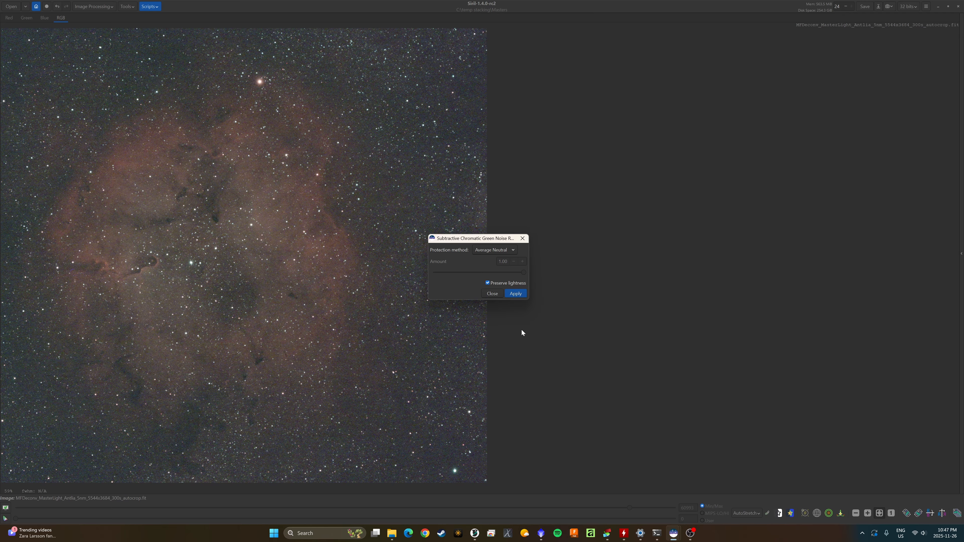
click(516, 294)
click(492, 293)
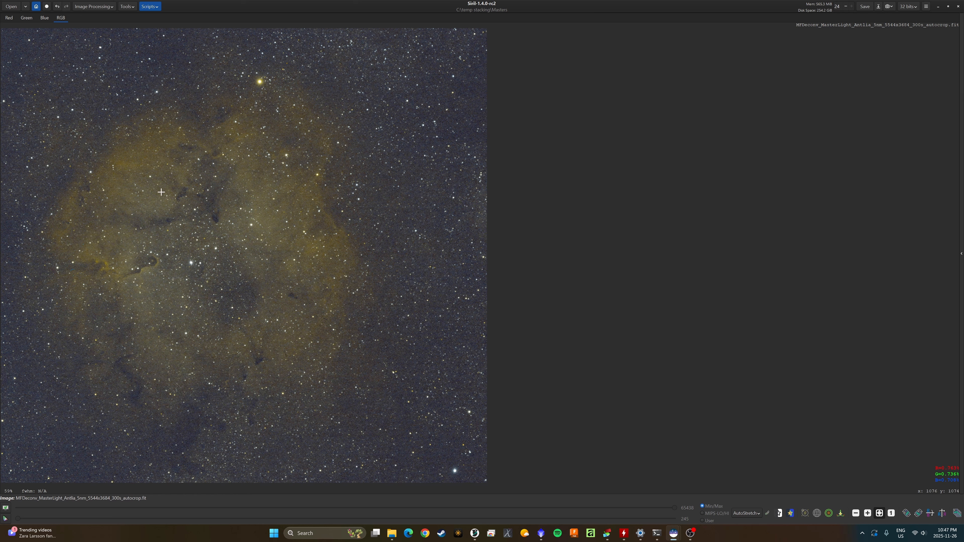
click(768, 511)
click(57, 6)
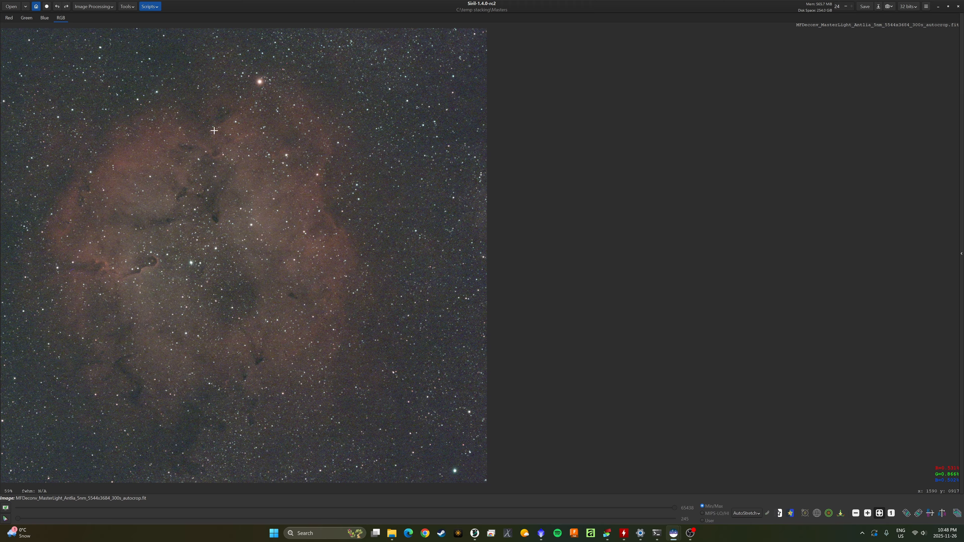
Open Background Extraction and generate a grid of background samples with a grid tolerance of 0.47.
click(102, 10)
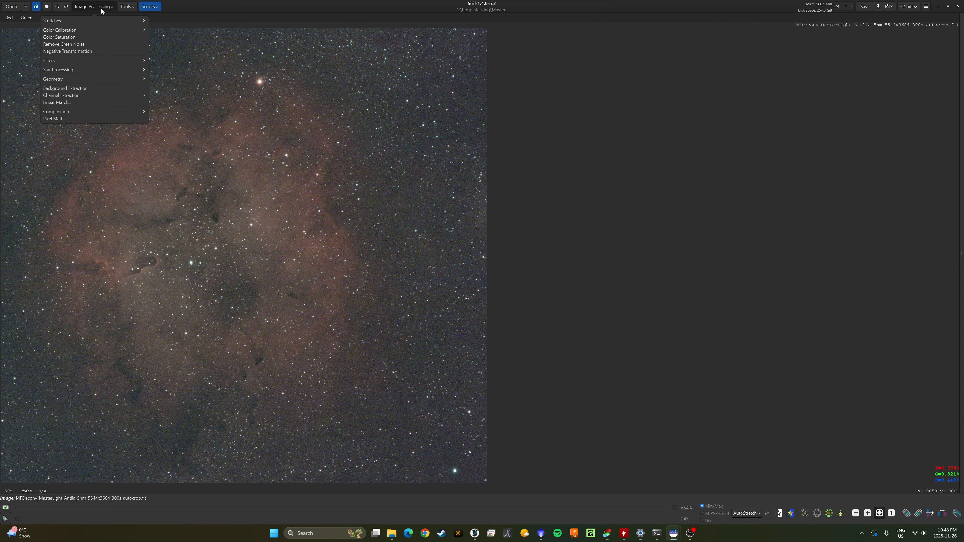
click(108, 88)
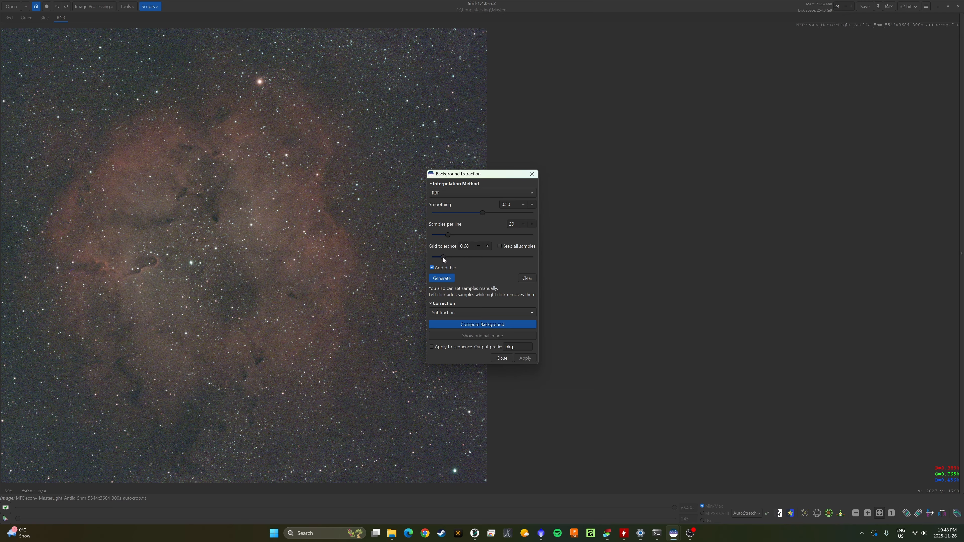
drag(442, 257, 438, 258)
click(442, 279)
drag(459, 257, 457, 257)
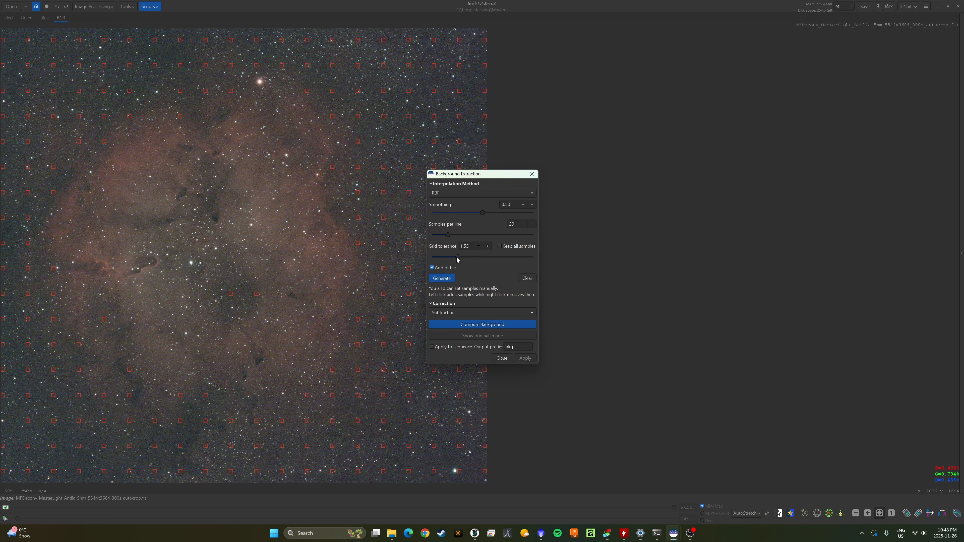
click(444, 279)
drag(459, 257, 439, 260)
click(441, 279)
Remove the background samples that lie on the nebula and around its edges.
right_click(332, 167)
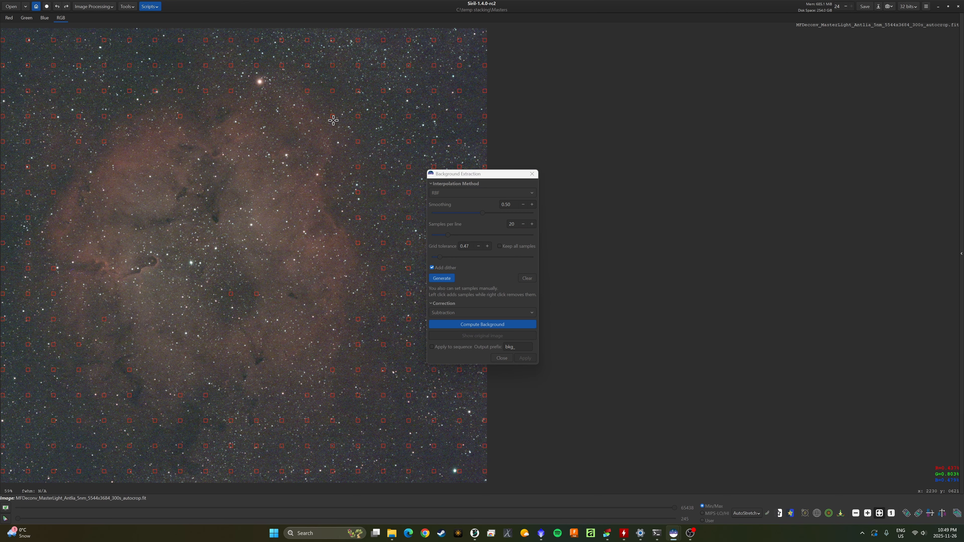
right_click(307, 91)
right_click(231, 65)
right_click(206, 91)
right_click(180, 91)
right_click(159, 102)
right_click(133, 125)
right_click(120, 142)
right_click(194, 117)
right_click(144, 119)
right_click(115, 124)
right_click(97, 125)
right_click(59, 129)
right_click(59, 143)
right_click(45, 156)
right_click(44, 193)
right_click(50, 272)
right_click(51, 294)
right_click(51, 320)
right_click(79, 337)
right_click(105, 319)
right_click(81, 369)
right_click(100, 391)
right_click(121, 388)
right_click(137, 362)
right_click(187, 387)
right_click(205, 391)
right_click(270, 417)
right_click(255, 420)
right_click(231, 425)
right_click(206, 429)
right_click(179, 421)
right_click(158, 428)
right_click(156, 446)
right_click(127, 442)
right_click(131, 468)
right_click(203, 447)
right_click(229, 440)
right_click(359, 249)
right_click(379, 197)
right_click(361, 189)
right_click(357, 144)
right_click(260, 63)
right_click(232, 88)
right_click(204, 68)
right_click(178, 70)
right_click(153, 69)
right_click(105, 89)
right_click(81, 93)
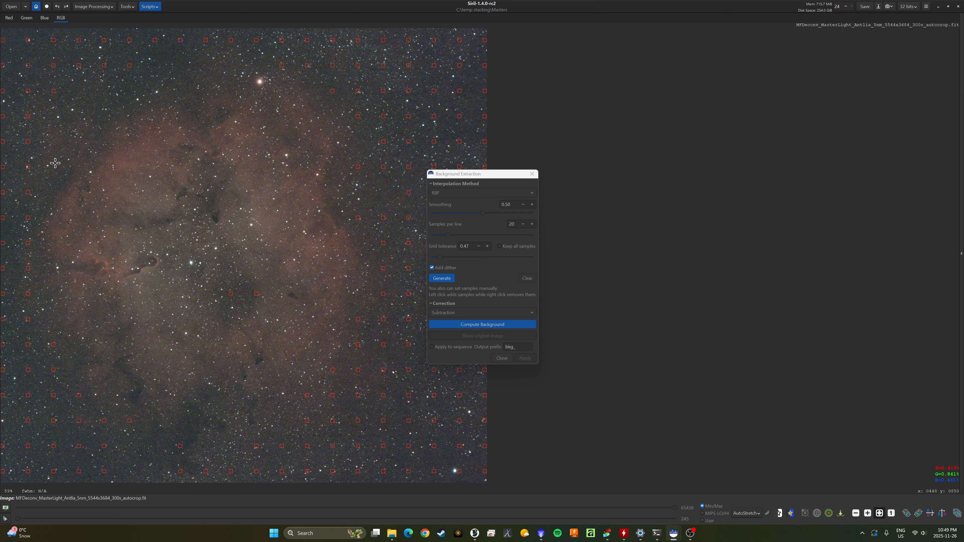
Compute the background with Subtraction correction and compare the result with the original image.
click(490, 312)
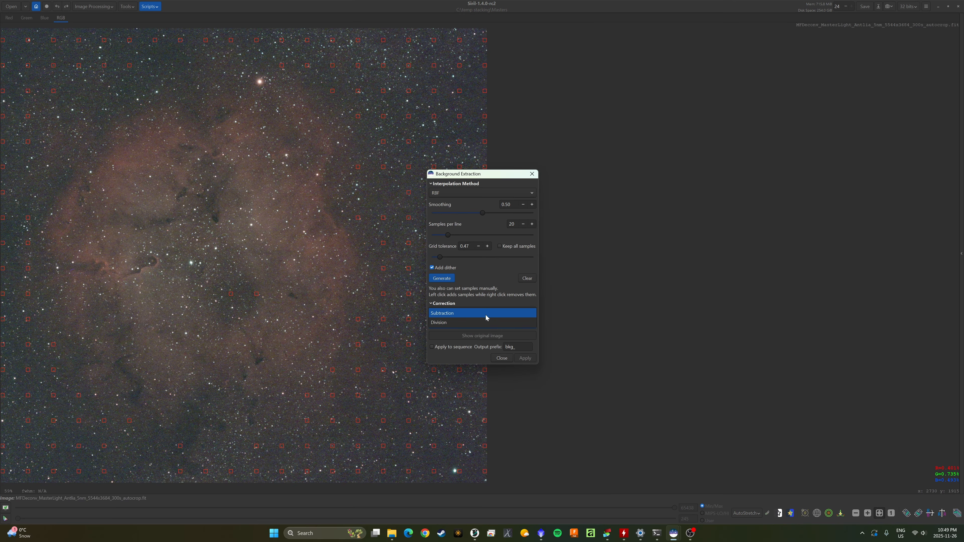
click(485, 317)
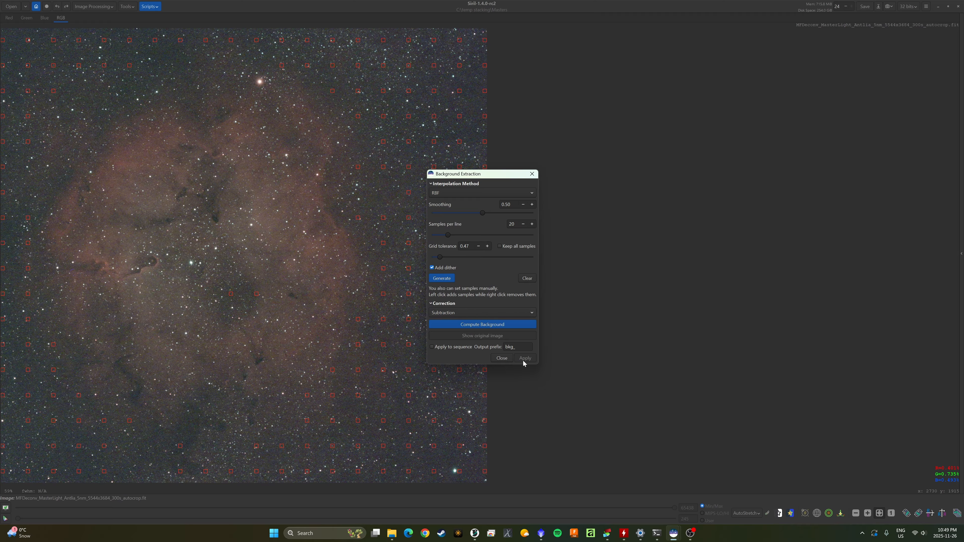
click(499, 324)
click(517, 335)
click(517, 336)
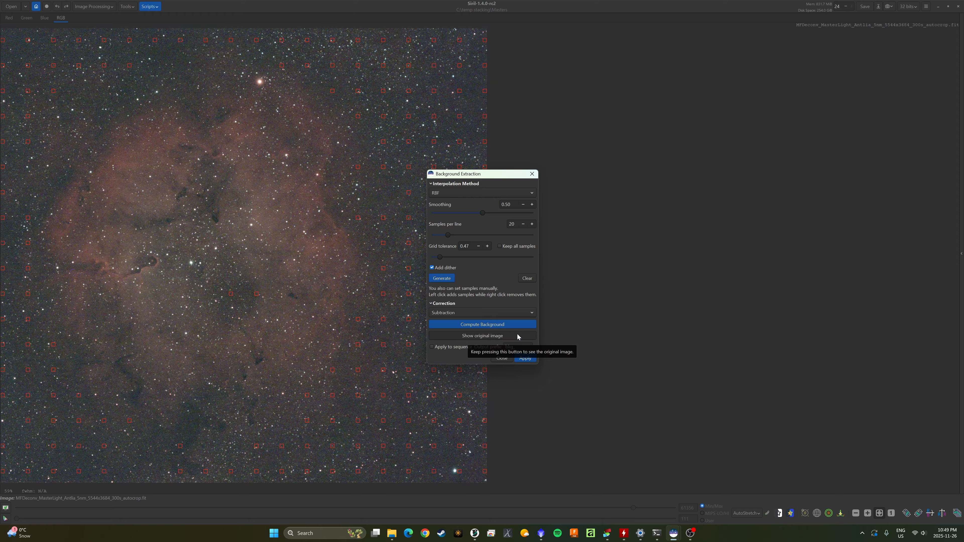
click(517, 335)
click(517, 332)
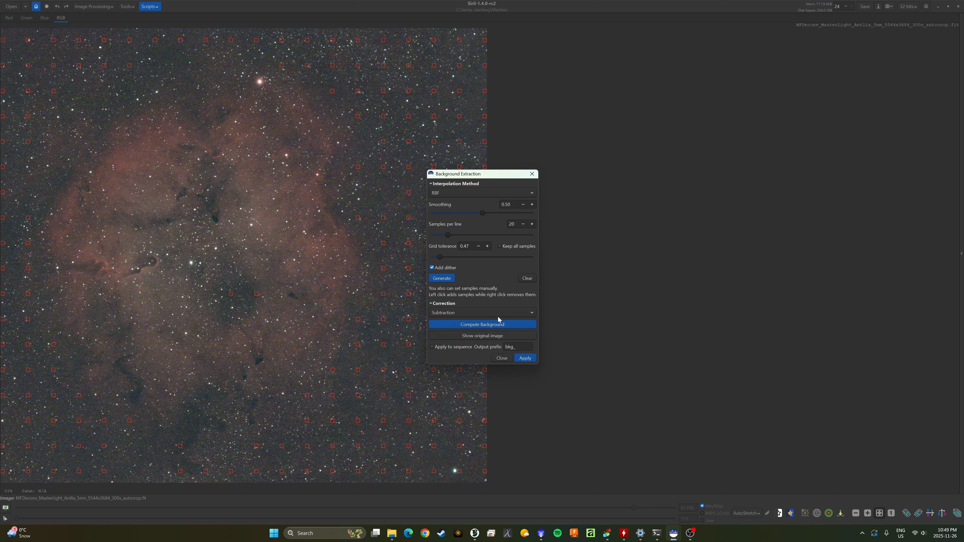
Set the correction method to Division and apply the computed background extraction.
click(474, 308)
click(466, 320)
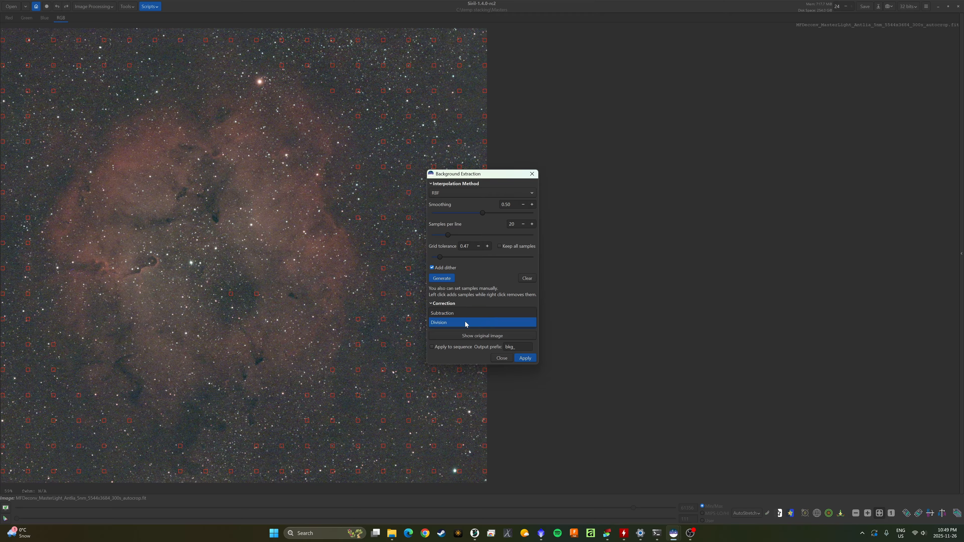
click(526, 359)
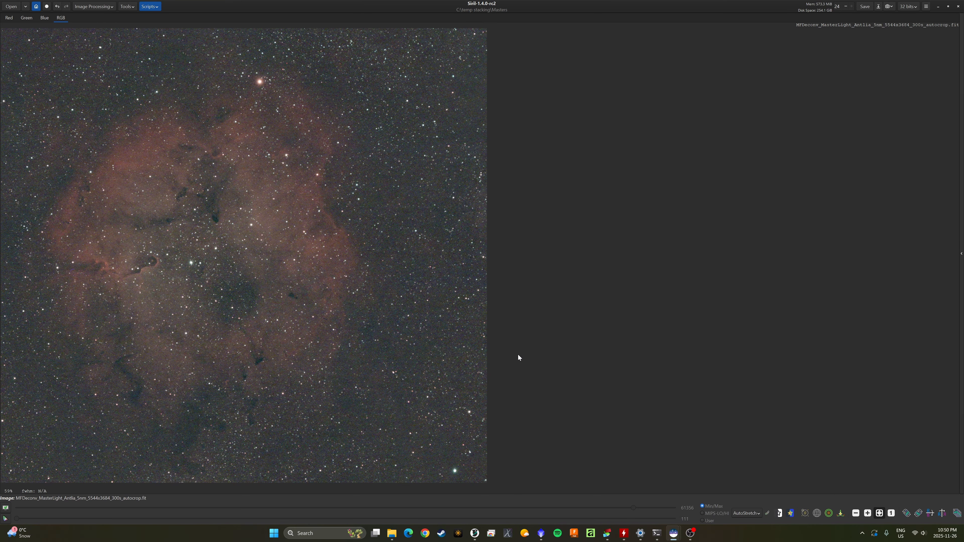
Run a second background extraction with newly generated samples and Division correction, compare it with the original, and apply it.
click(95, 7)
click(88, 87)
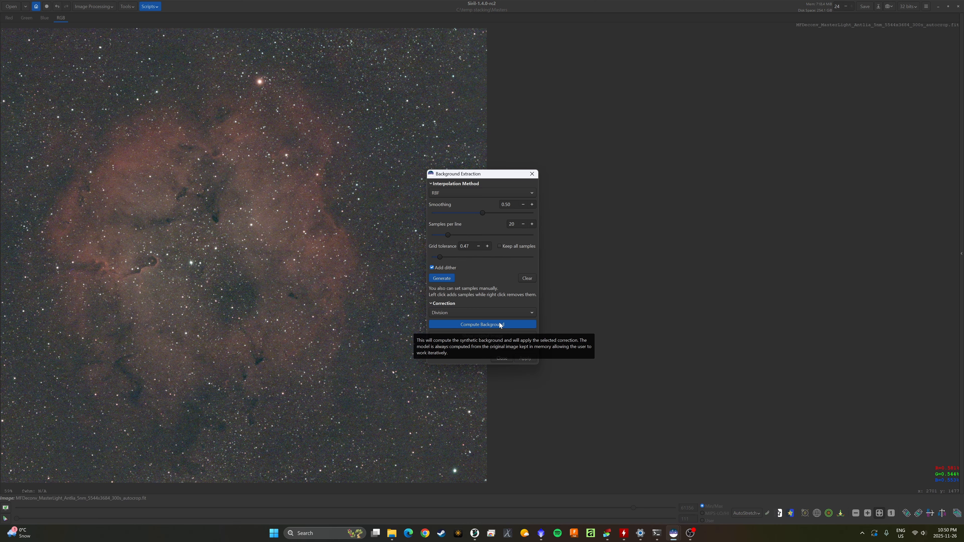
click(442, 278)
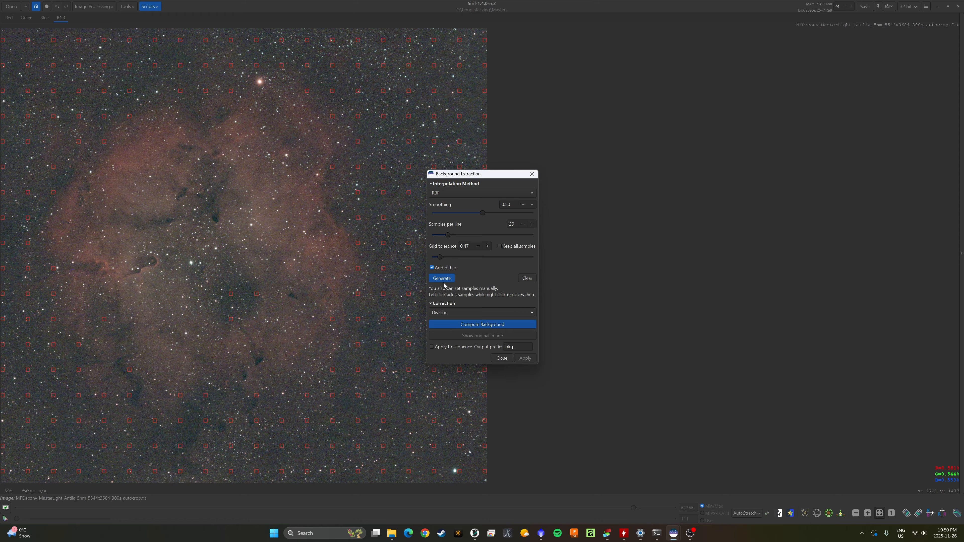
click(488, 326)
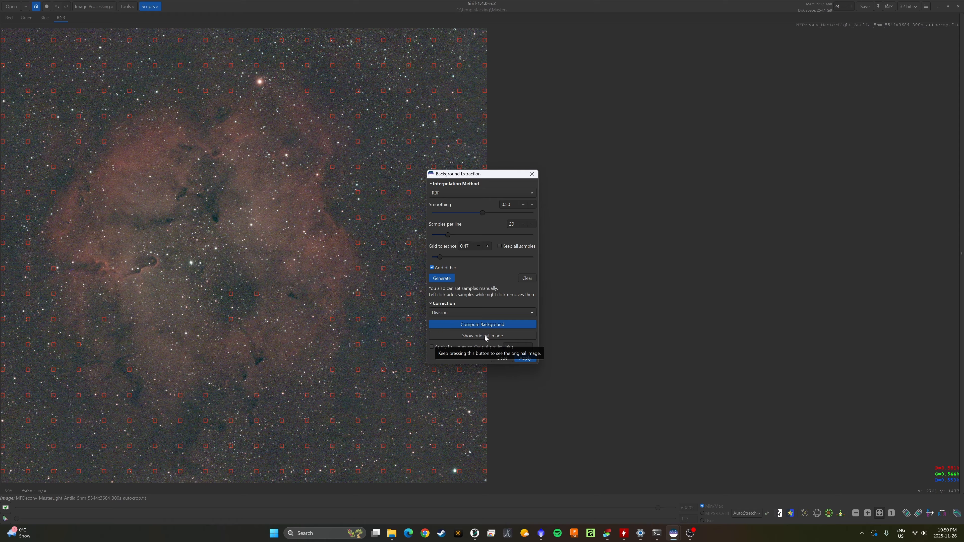
click(484, 336)
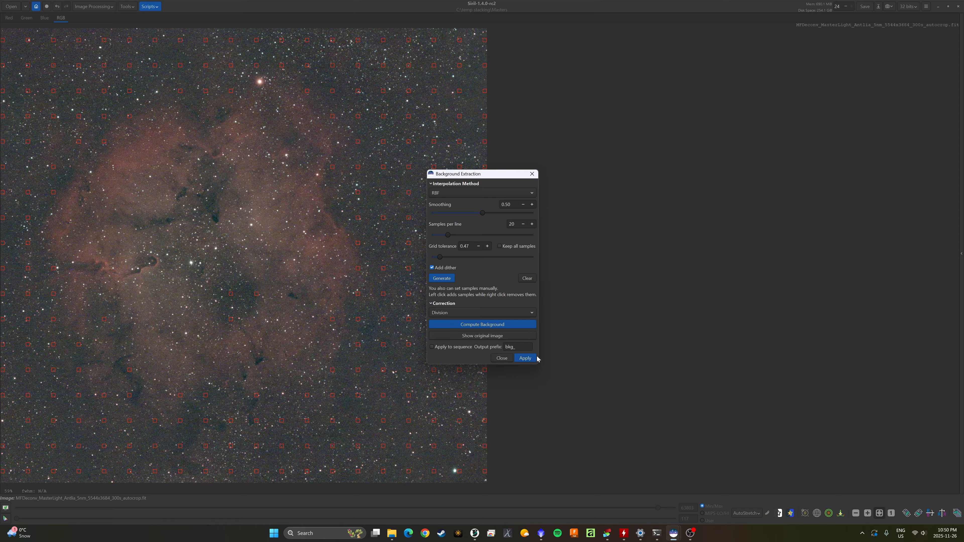
click(526, 360)
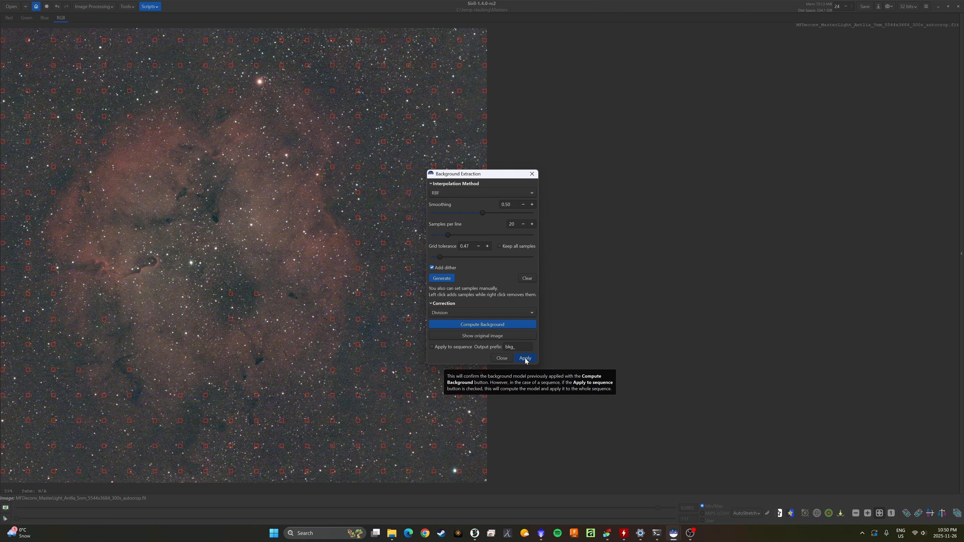
click(520, 359)
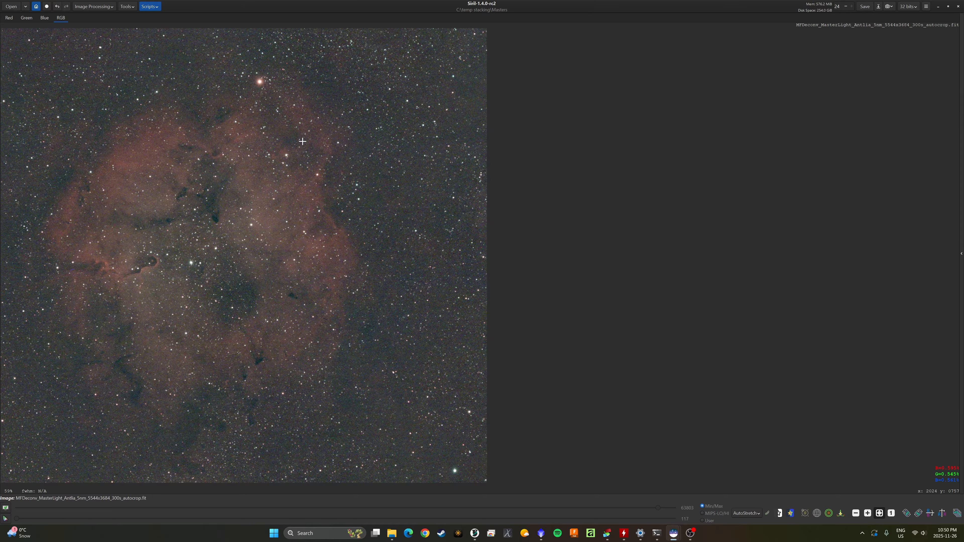
Inspect the noise and stars in the sky background beside the nebula up close.
scroll(411, 158, up, 3)
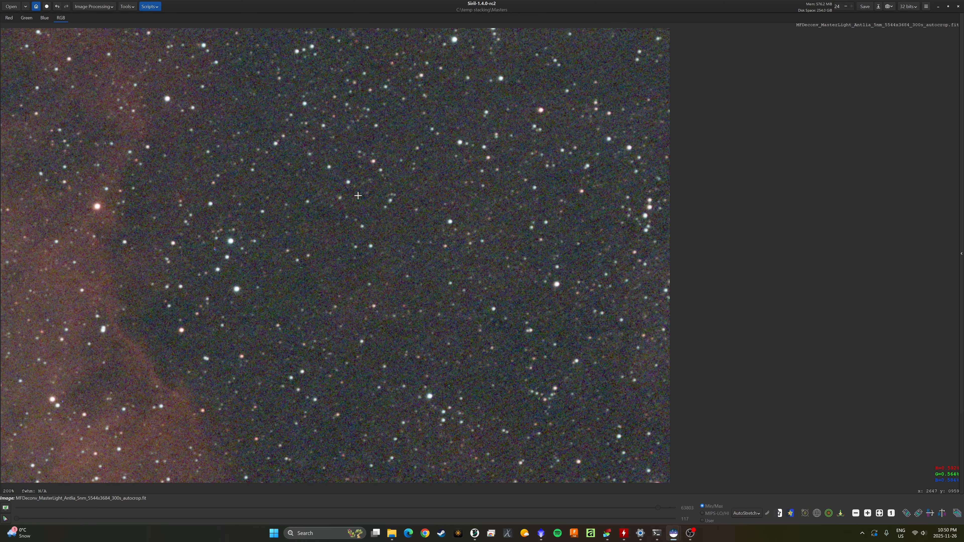
scroll(358, 196, down, 1)
scroll(358, 196, up, 2)
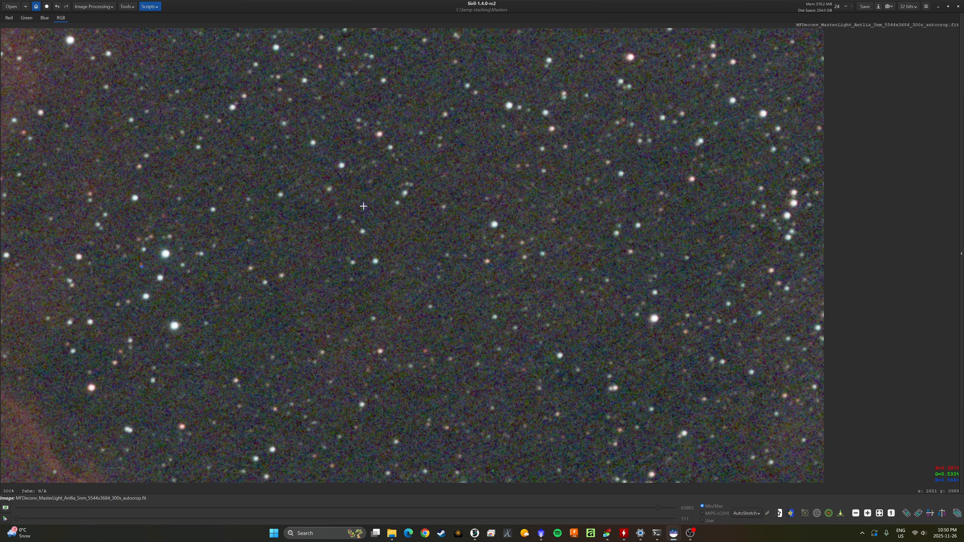
Examine the image's red, green and blue channels one at a time, including the blue channel's background noise up close.
scroll(291, 163, down, 7)
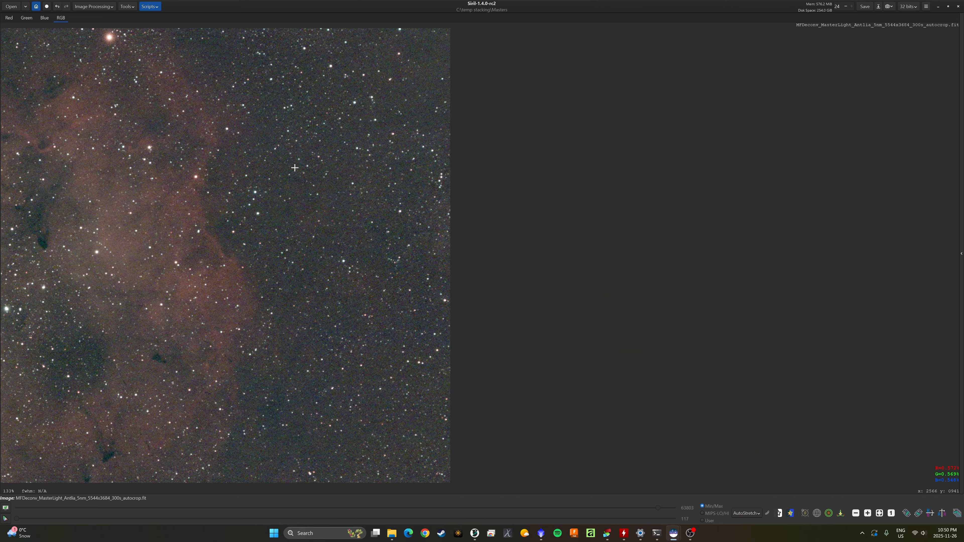
scroll(193, 199, up, 4)
scroll(193, 197, down, 1)
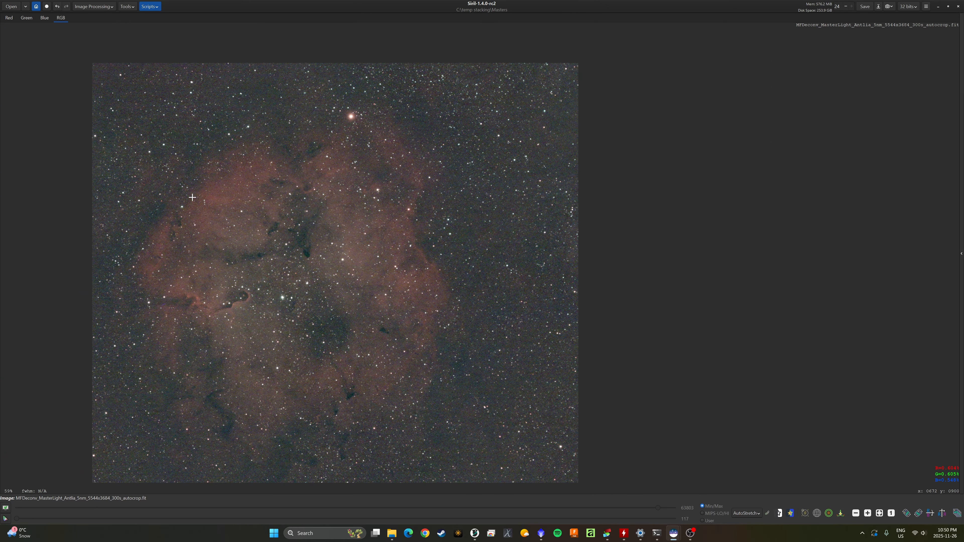
click(8, 19)
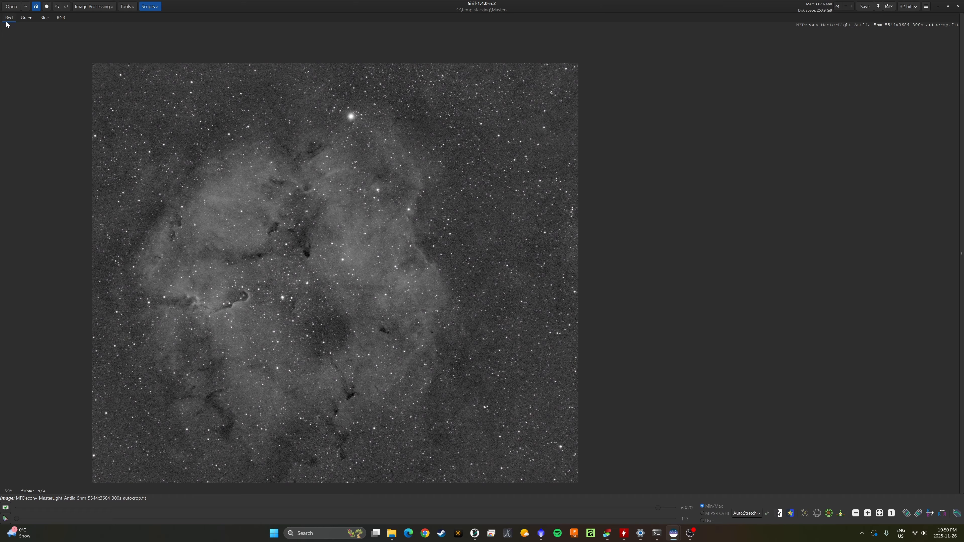
click(27, 18)
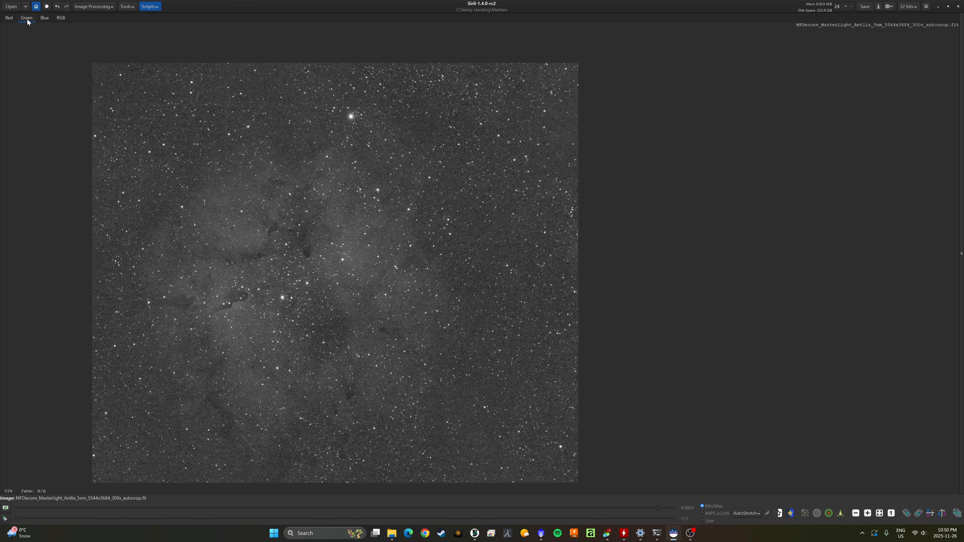
click(44, 18)
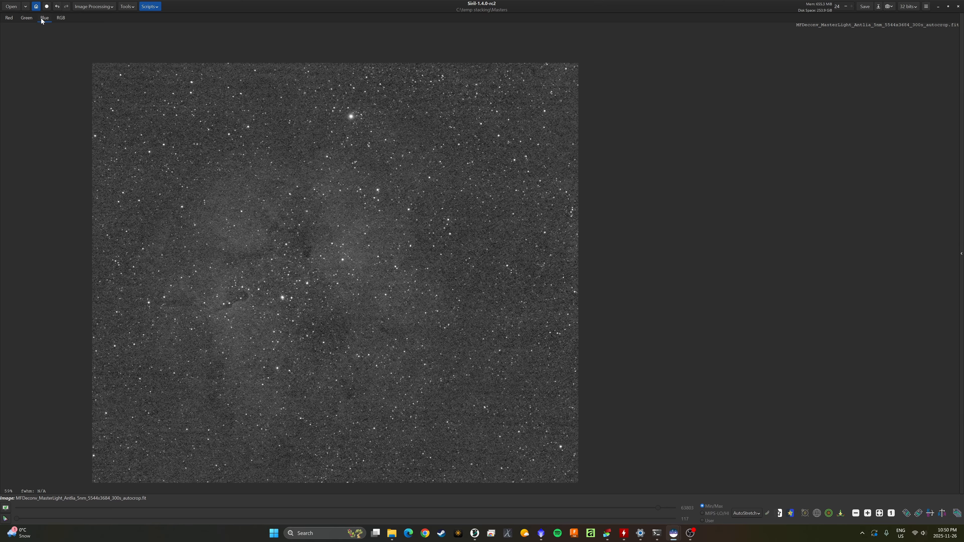
scroll(485, 221, up, 4)
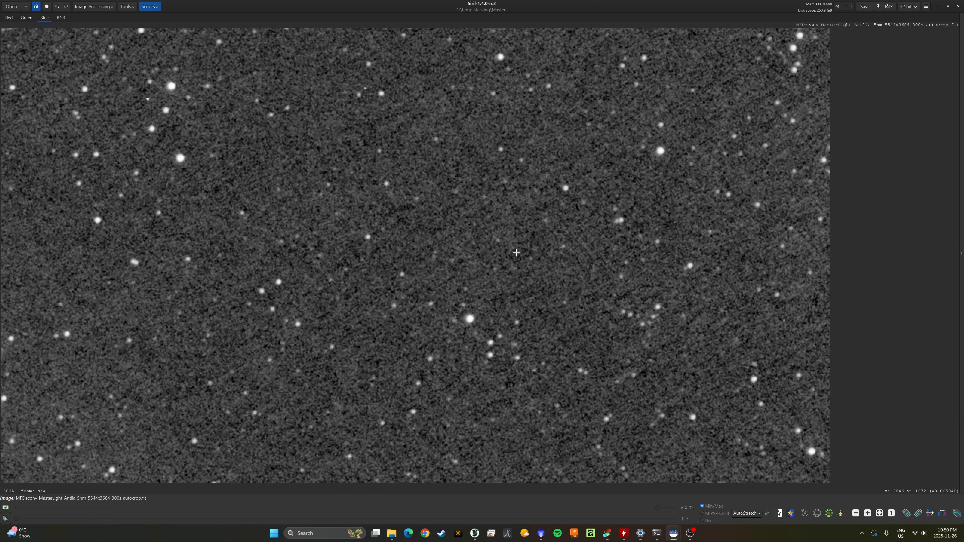
scroll(428, 220, down, 4)
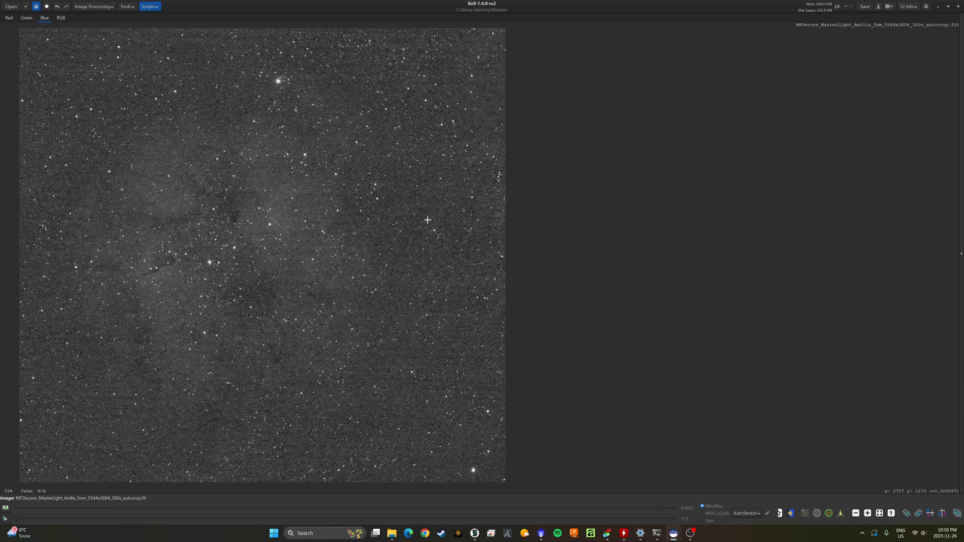
scroll(379, 261, down, 1)
scroll(306, 263, up, 1)
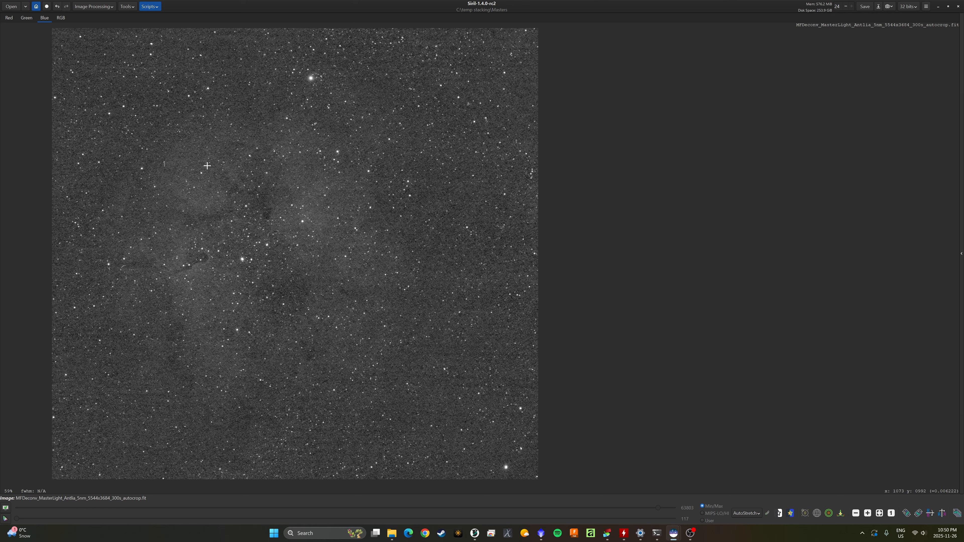
View the RGB composite and examine the dark trunk structure inside the nebula up close.
click(59, 20)
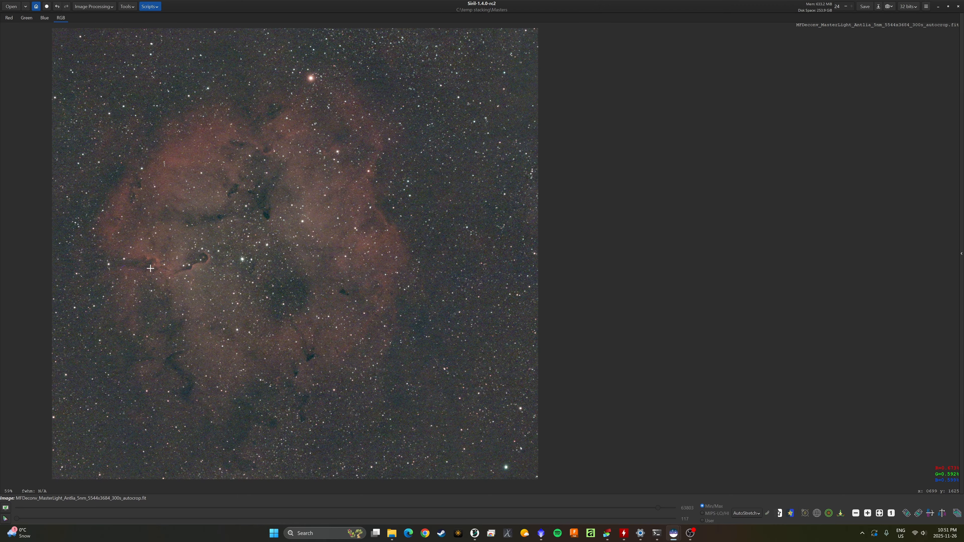
scroll(149, 271, up, 4)
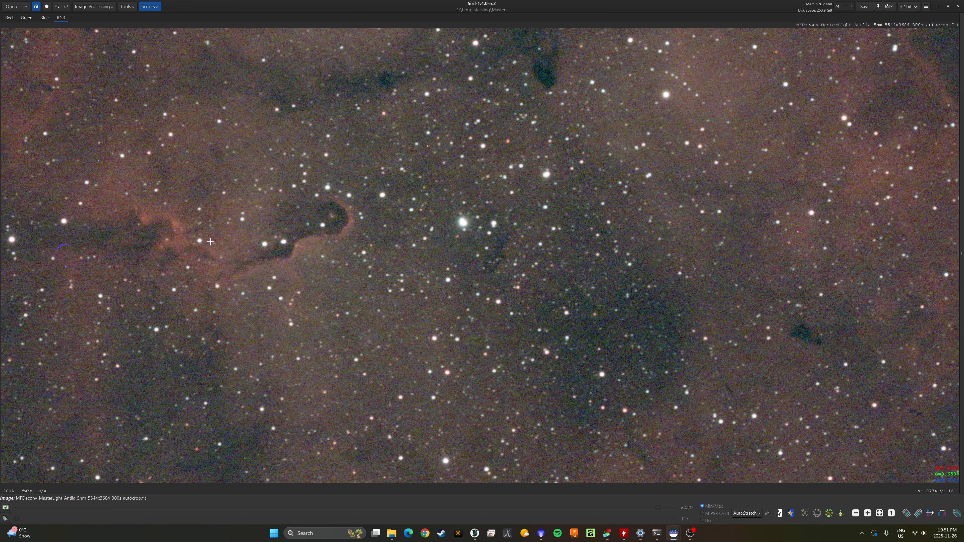
scroll(237, 246, down, 4)
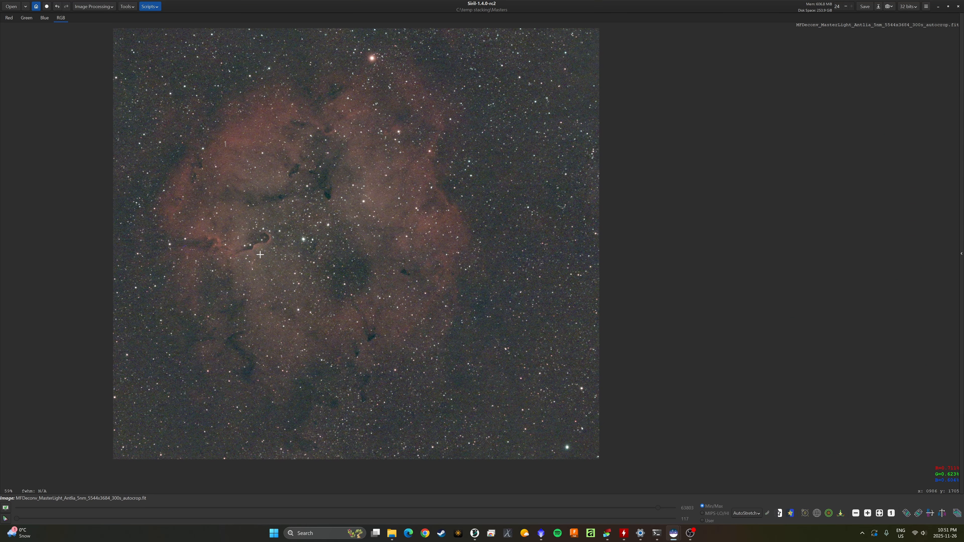
scroll(260, 254, up, 1)
scroll(260, 254, down, 1)
scroll(348, 146, down, 1)
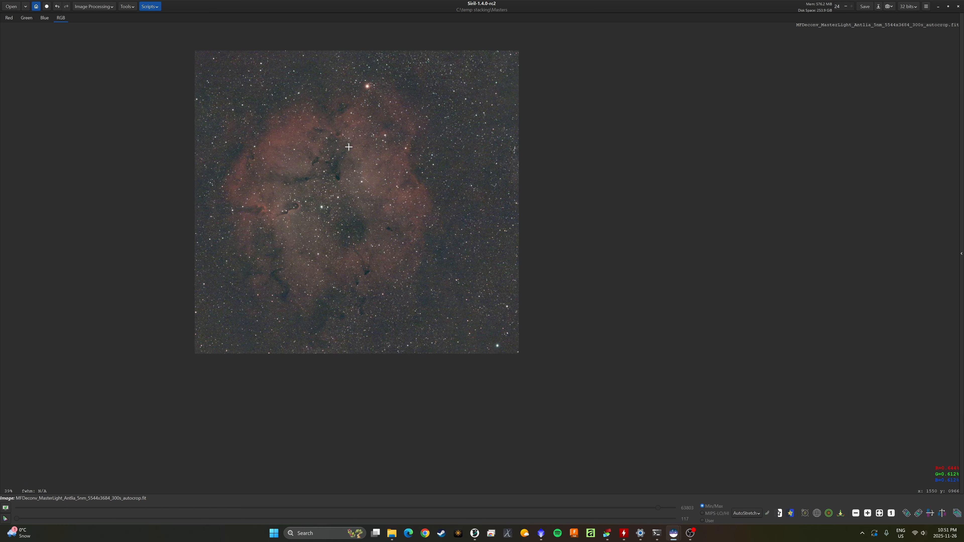
scroll(346, 122, up, 1)
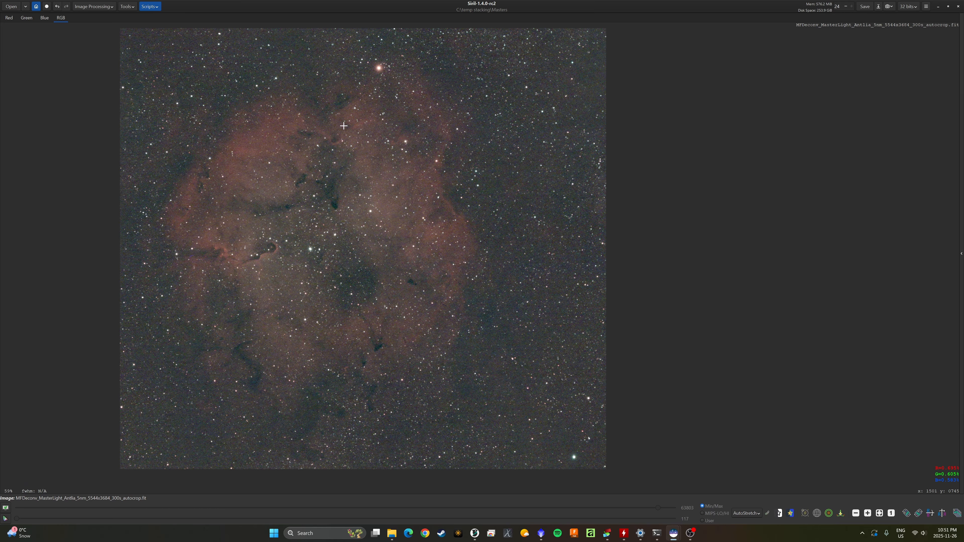
Compare the nebula signal across the red, green and blue channels and check the sky background in the RGB view.
click(44, 19)
click(23, 19)
click(7, 18)
click(27, 19)
click(10, 19)
click(26, 18)
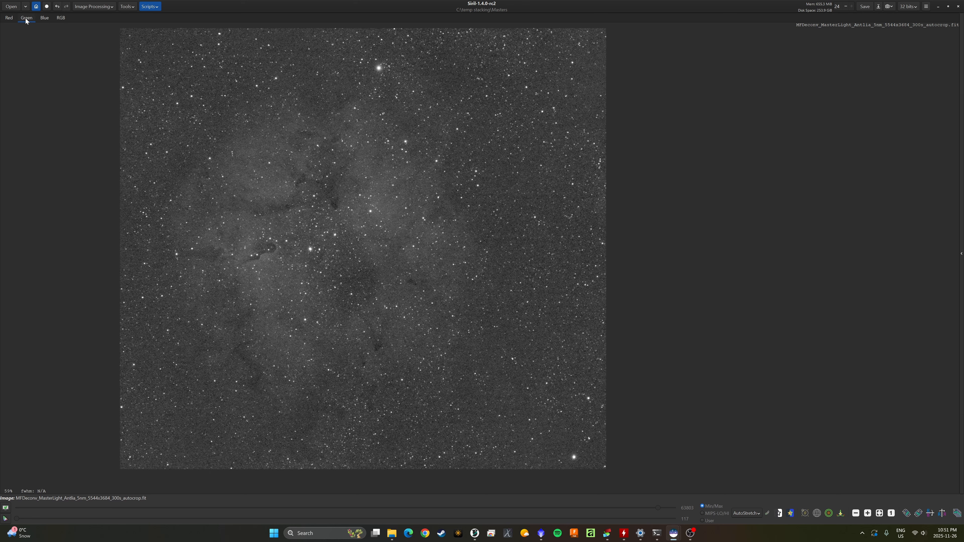
click(47, 22)
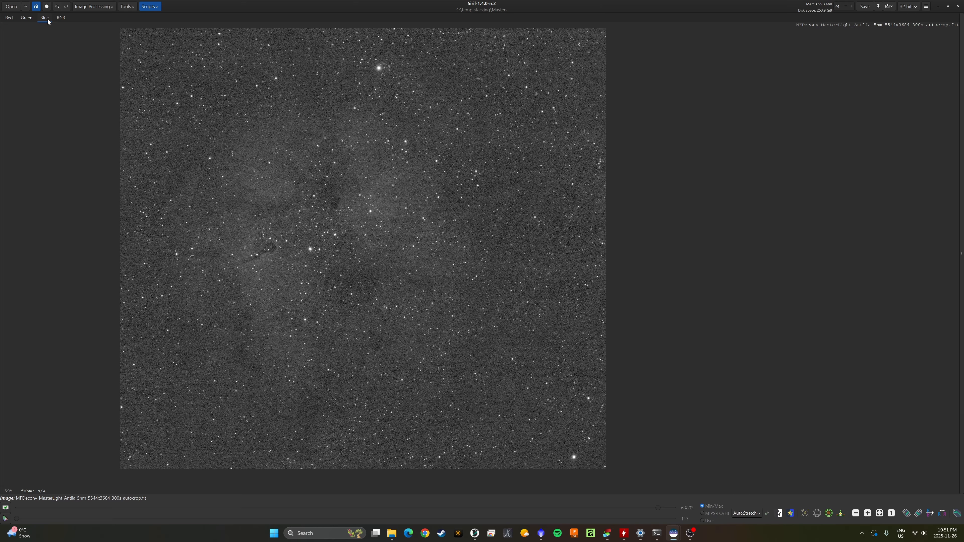
click(60, 20)
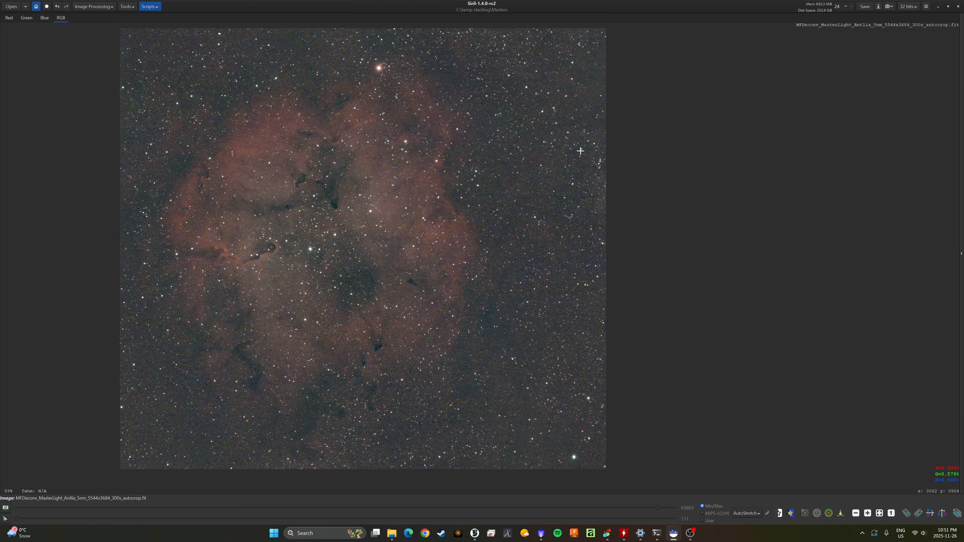
scroll(551, 152, up, 2)
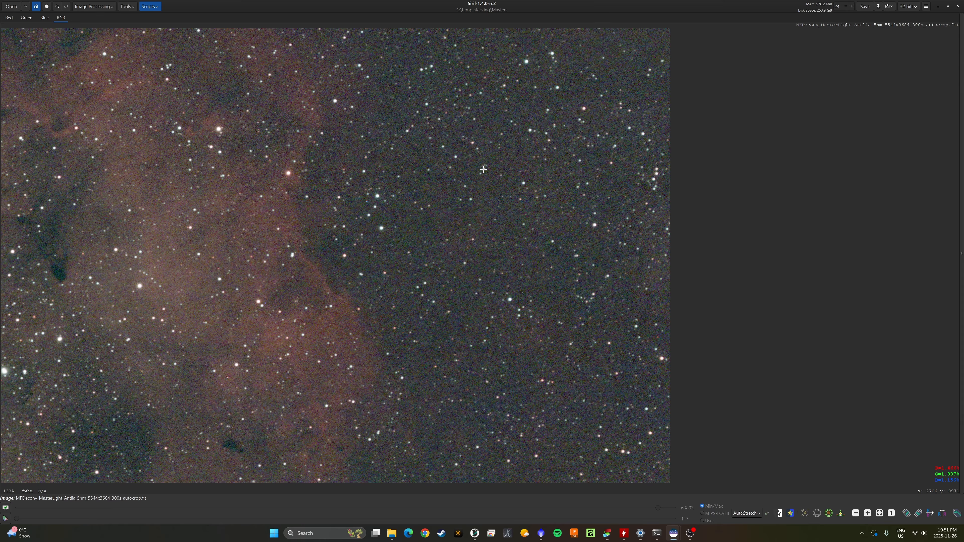
scroll(484, 169, down, 3)
scroll(436, 202, up, 1)
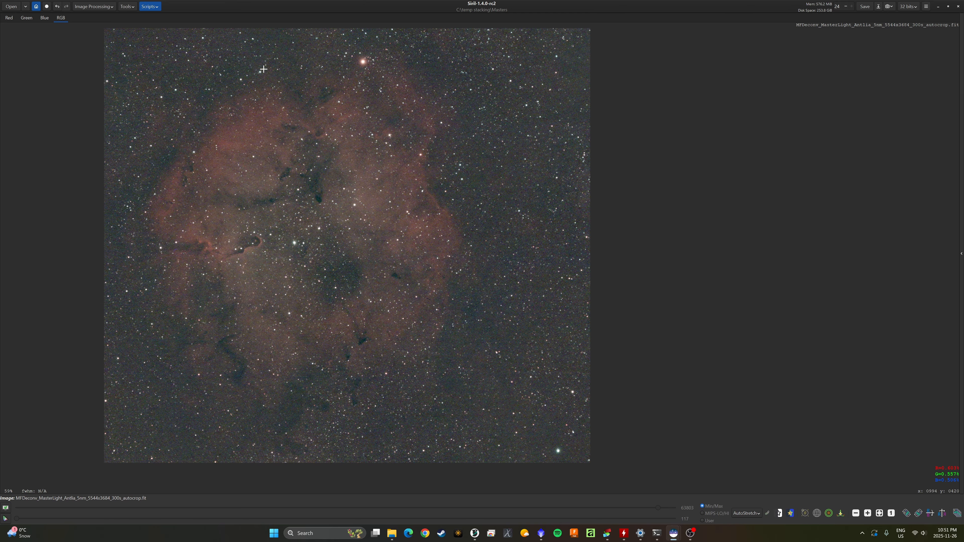
Split the RGB channels into separate files, naming red Ha, green OIII and blue none.
click(122, 8)
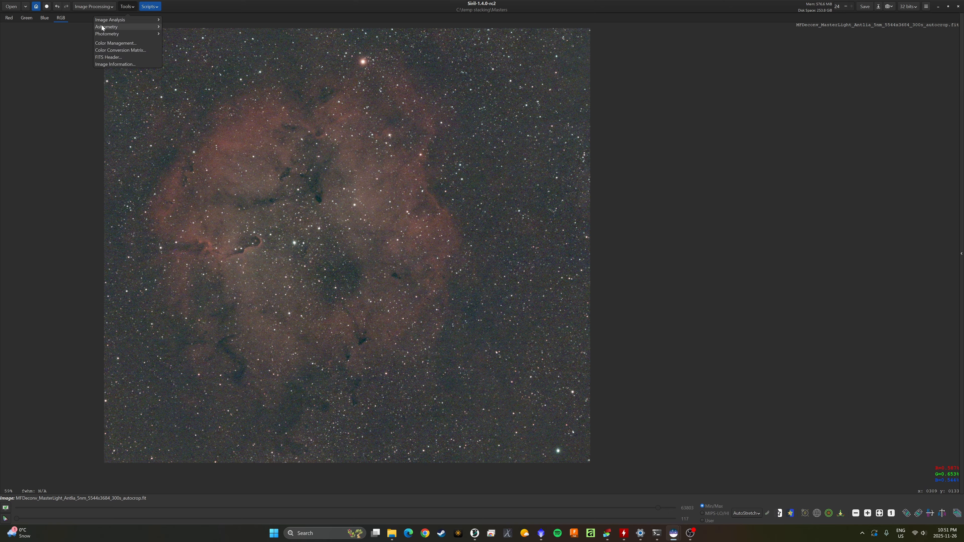
click(101, 9)
click(100, 9)
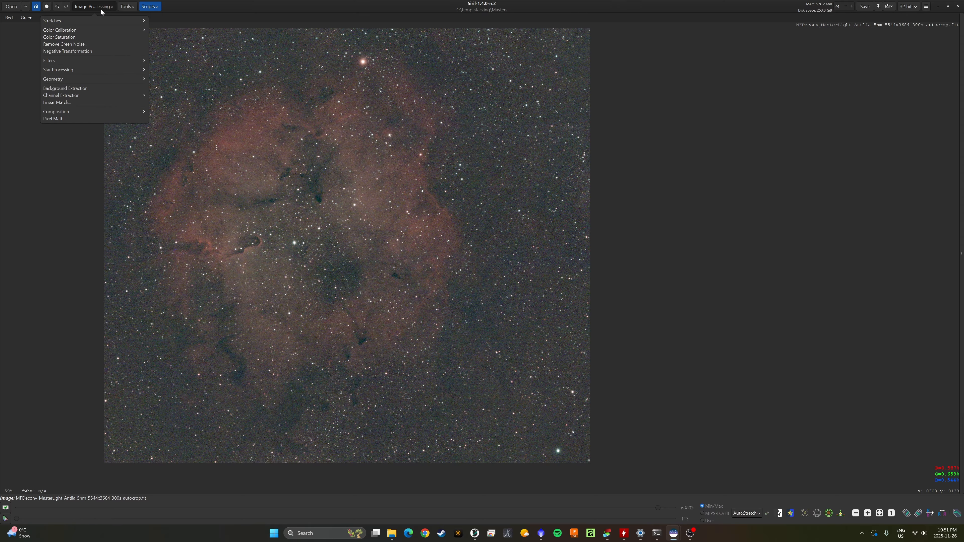
click(103, 96)
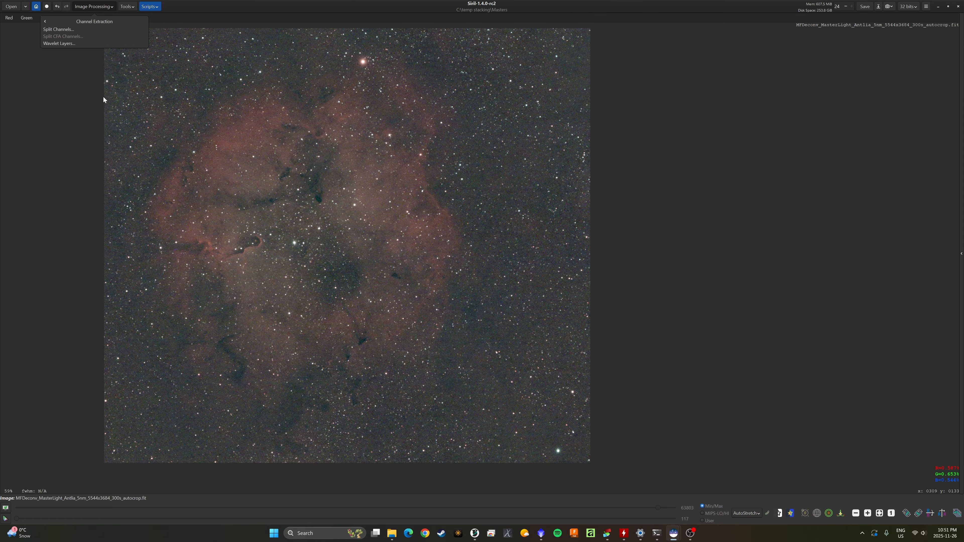
click(66, 29)
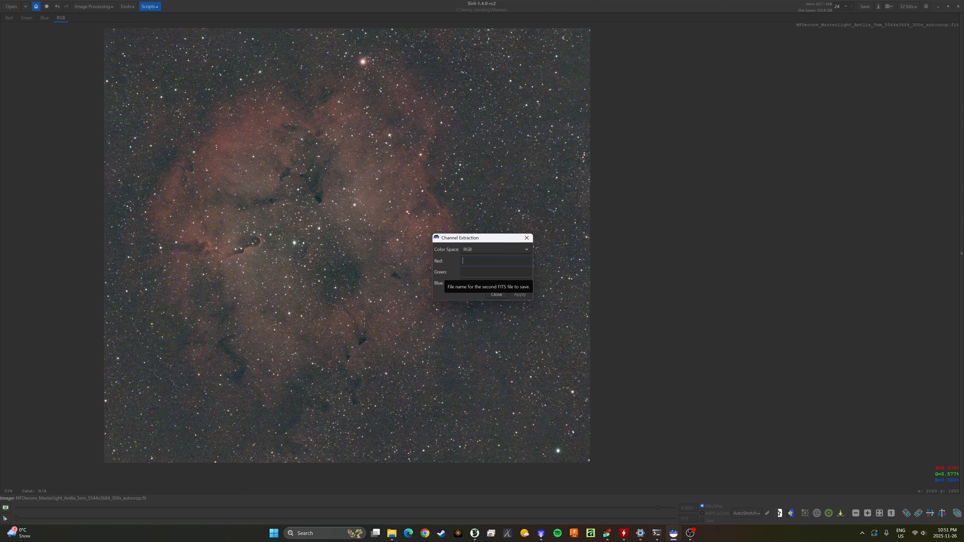
text(Ha)
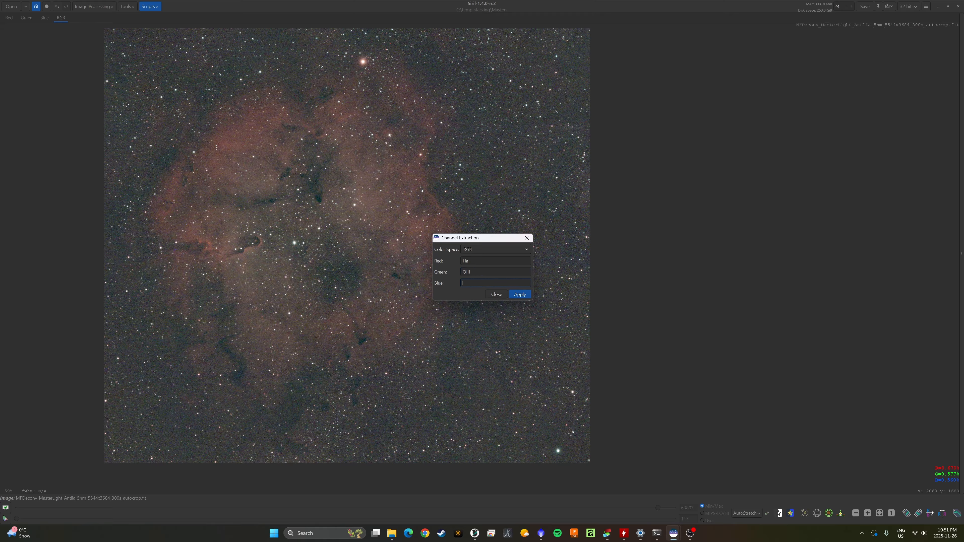
text(none)
click(496, 295)
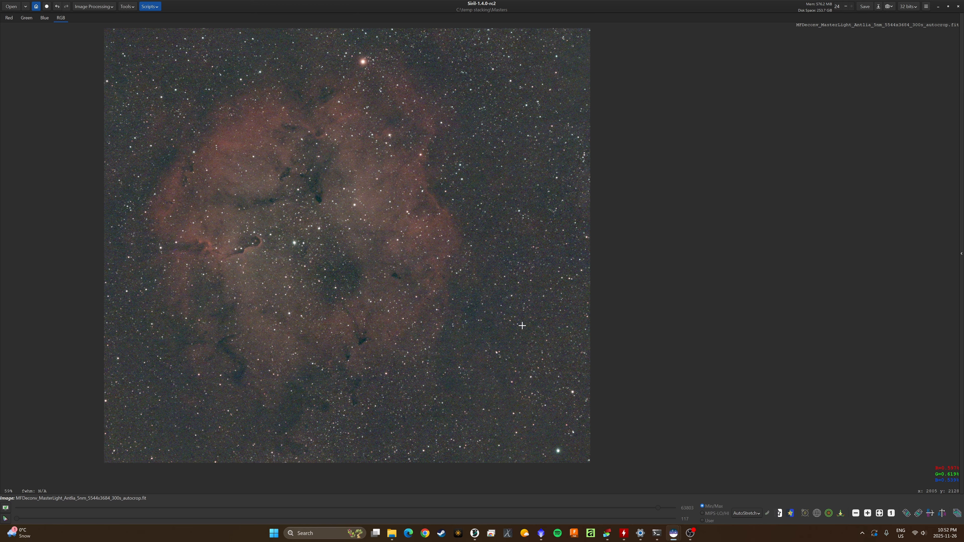
Open the RGB Compositing tool, agreeing to close the current image without saving.
click(93, 7)
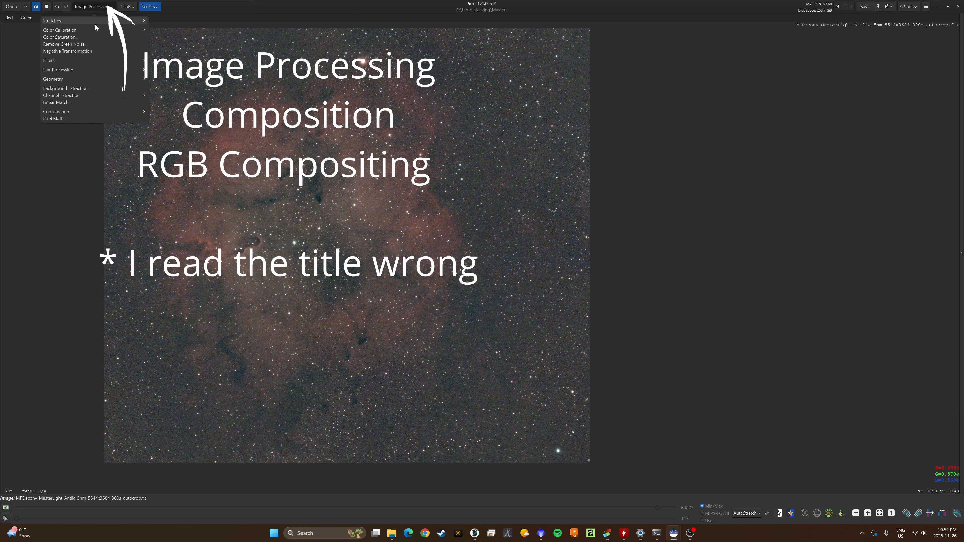
click(104, 112)
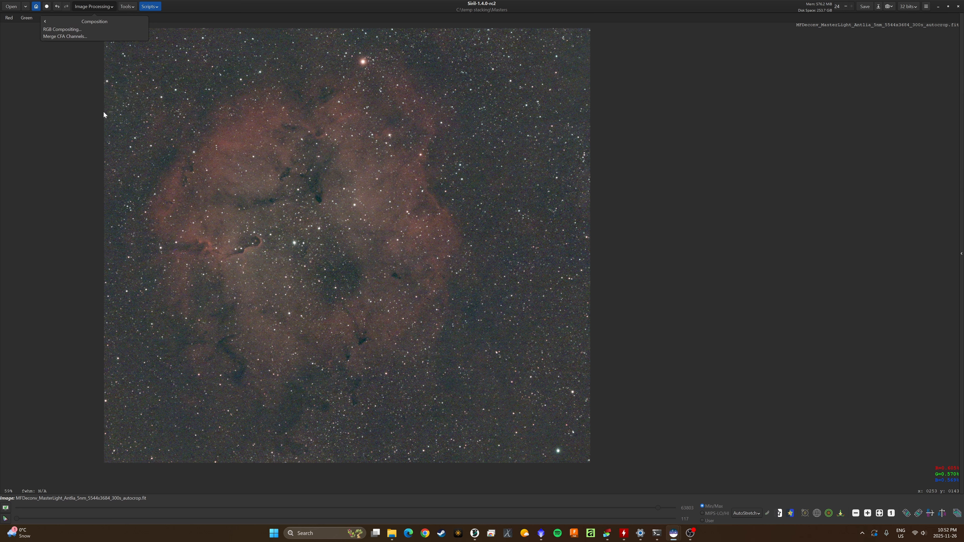
click(73, 29)
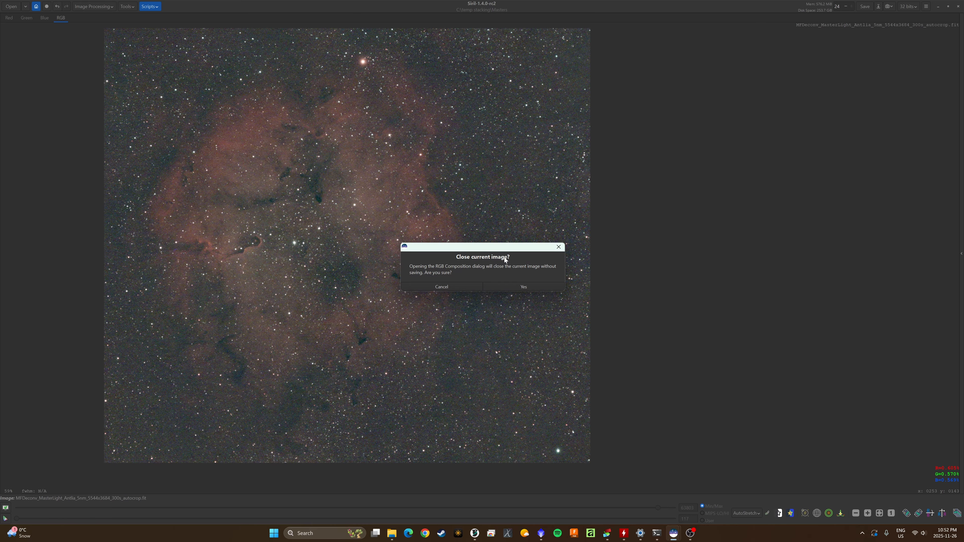
click(510, 287)
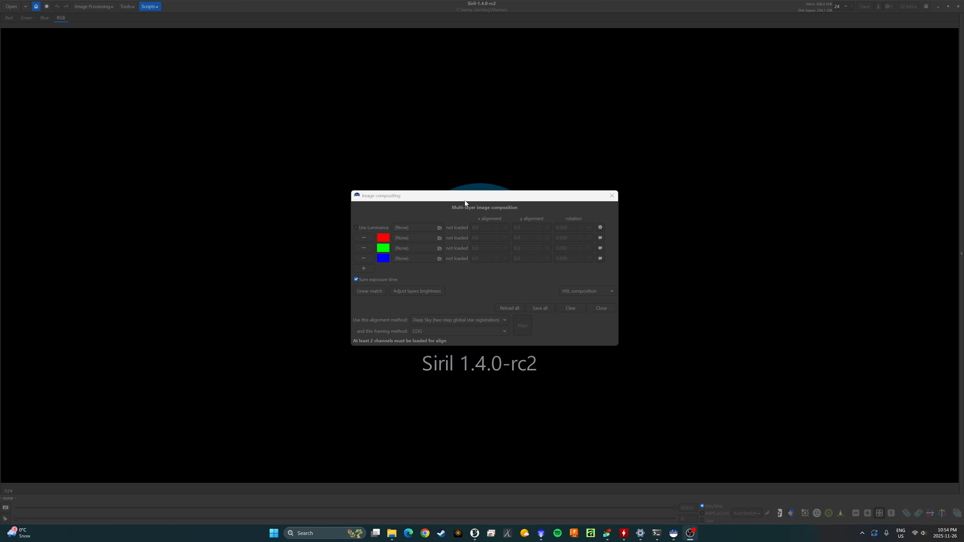
click(458, 203)
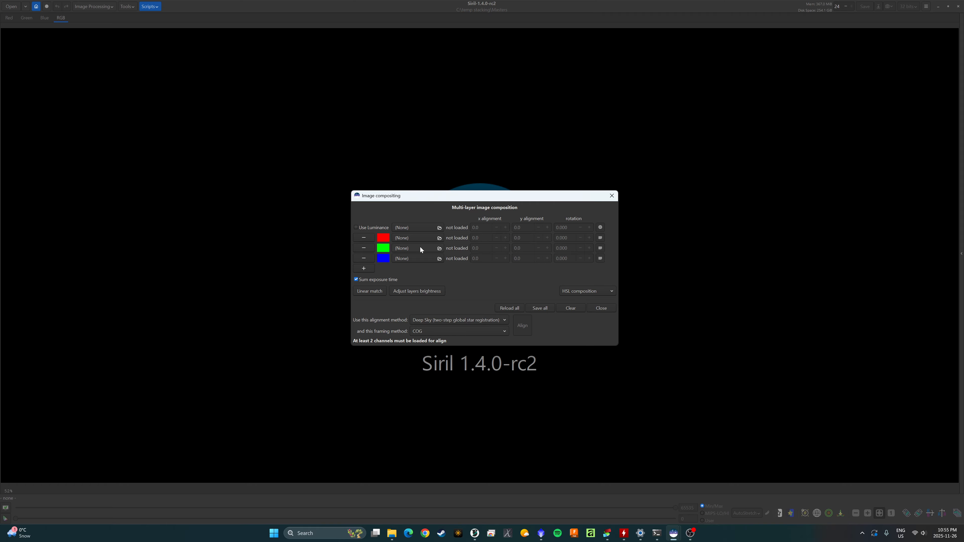
Load the Ha file from the Masters folder as the composition's red layer.
click(432, 238)
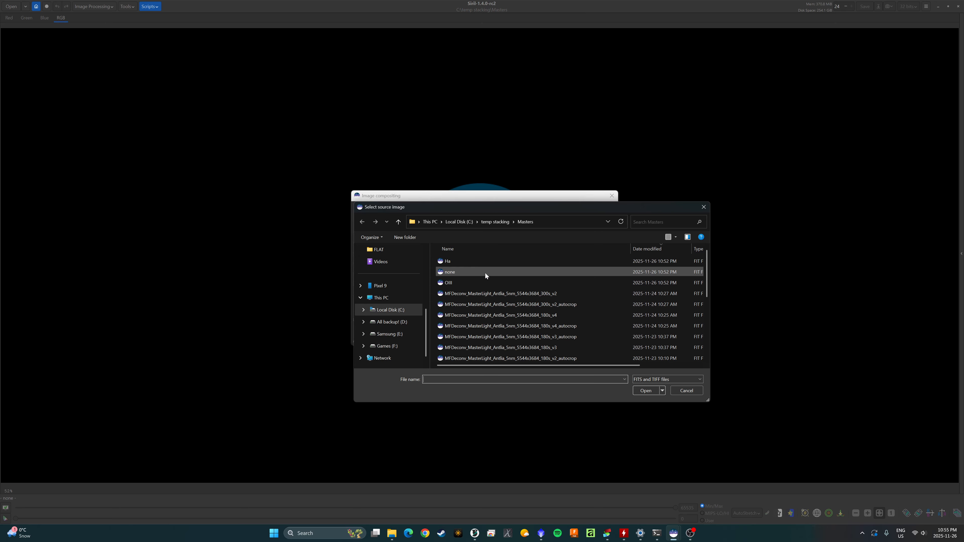
click(474, 260)
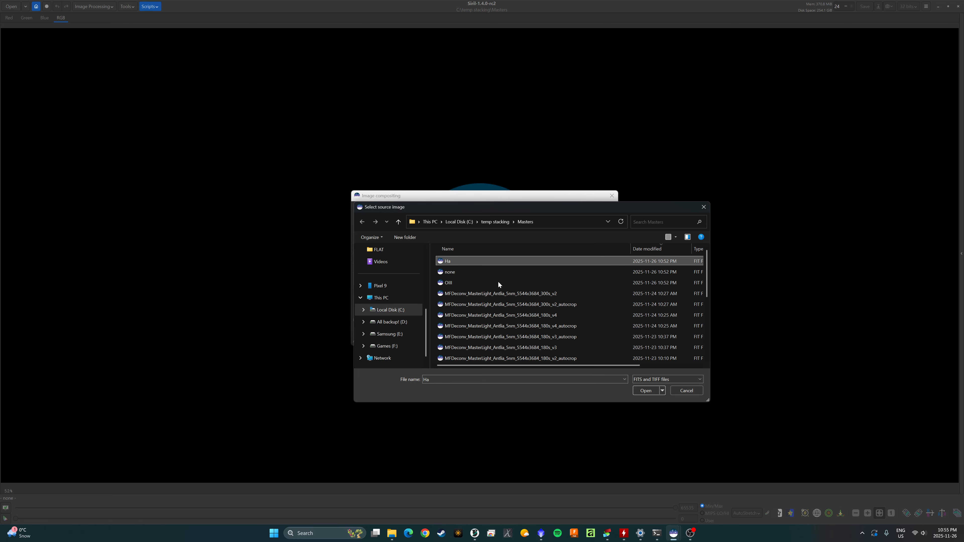
click(646, 391)
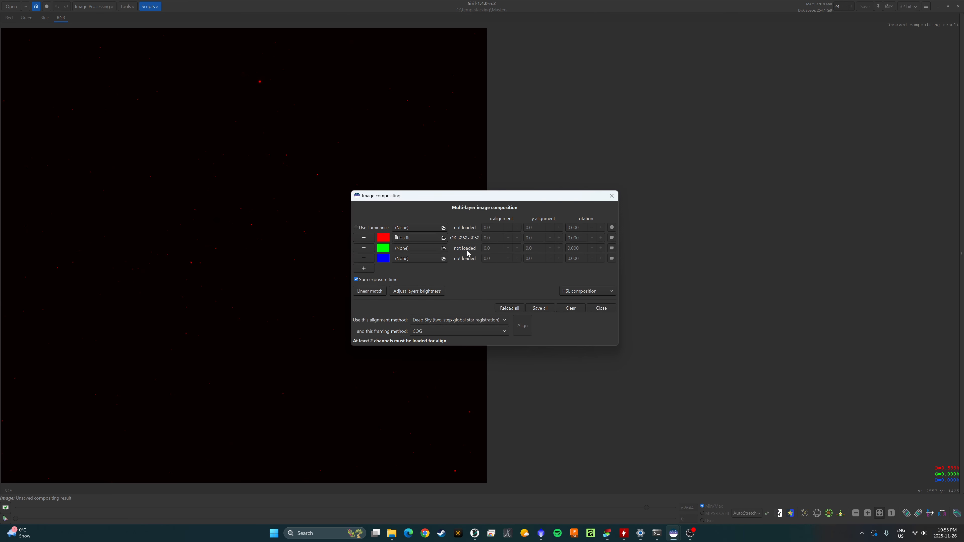
Load the OIII file from the Masters folder as the composition's green layer.
click(424, 247)
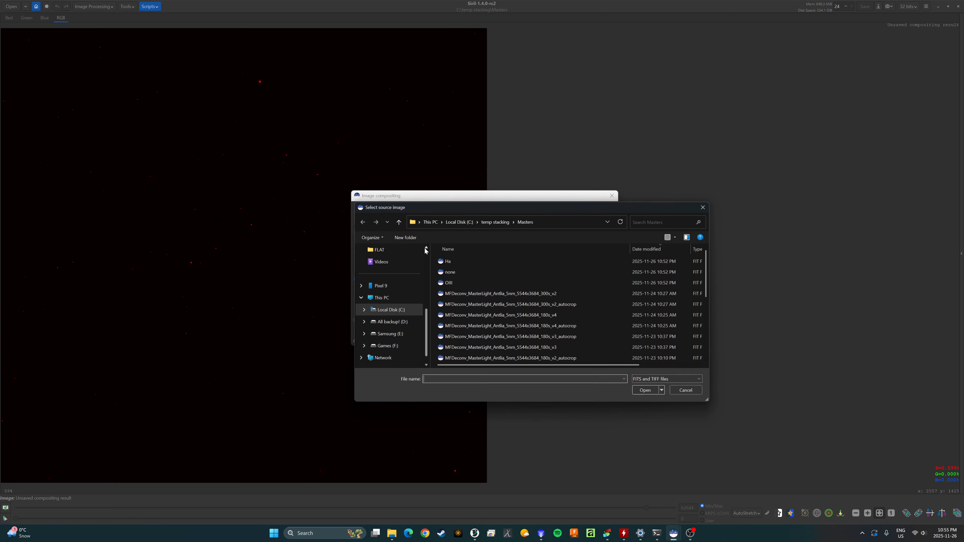
click(460, 282)
click(654, 393)
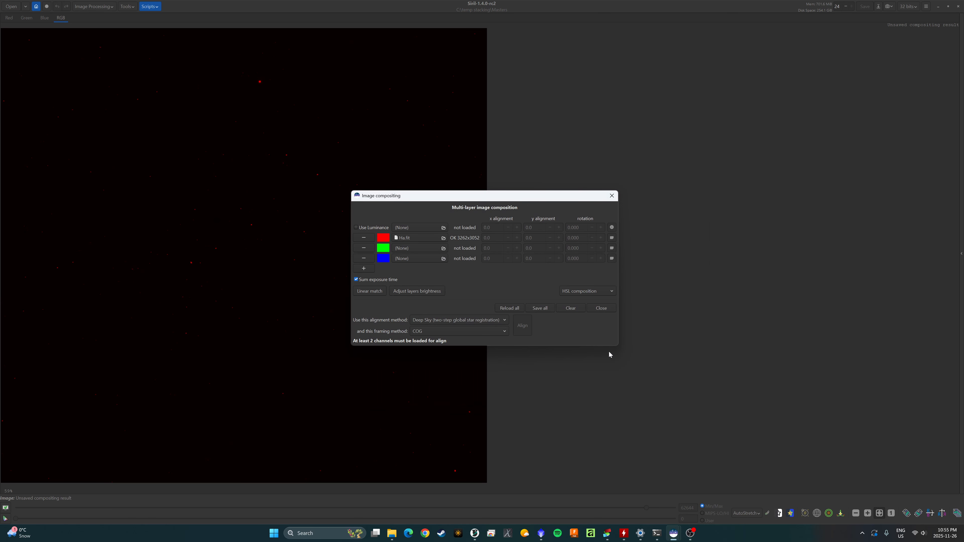
Load the OIII file from the Masters folder as the composition's blue layer and close the compositing tool.
click(401, 258)
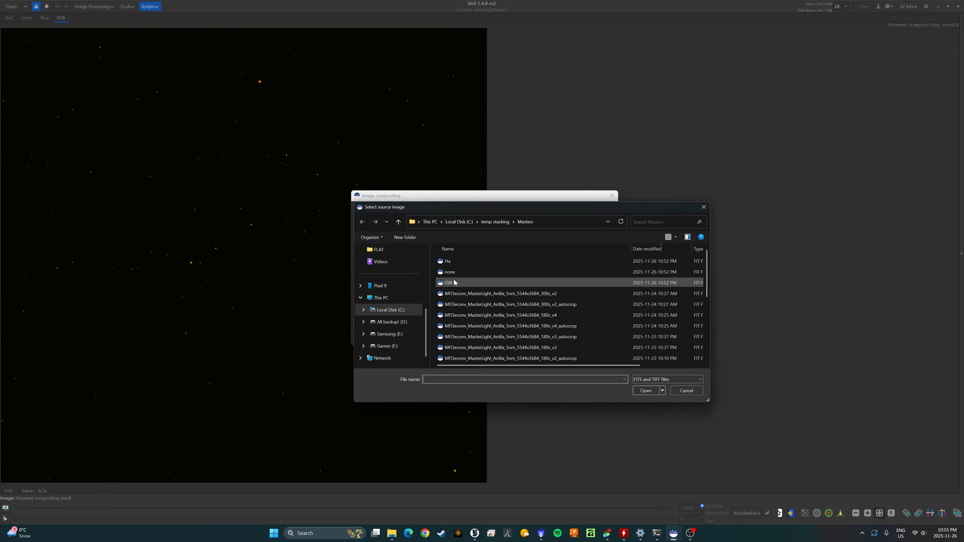
click(451, 283)
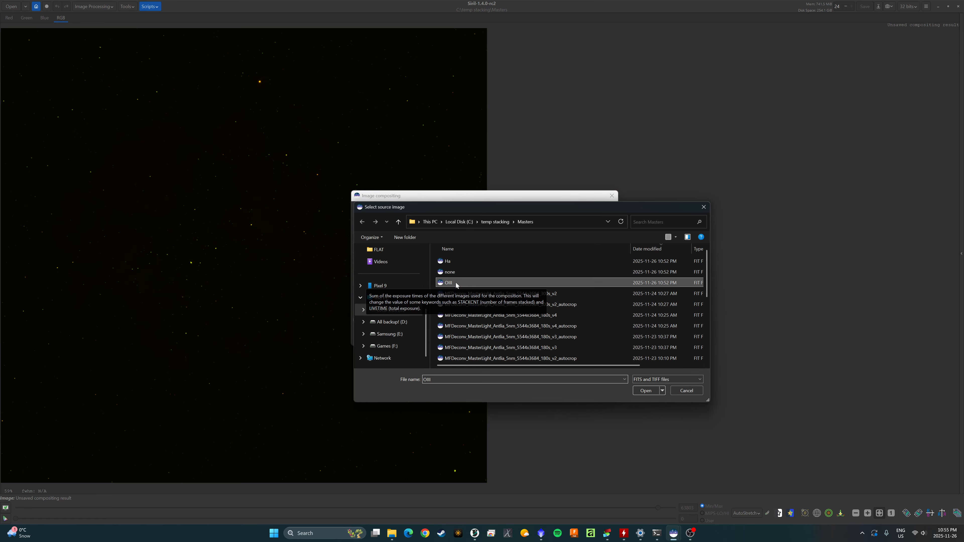
click(640, 390)
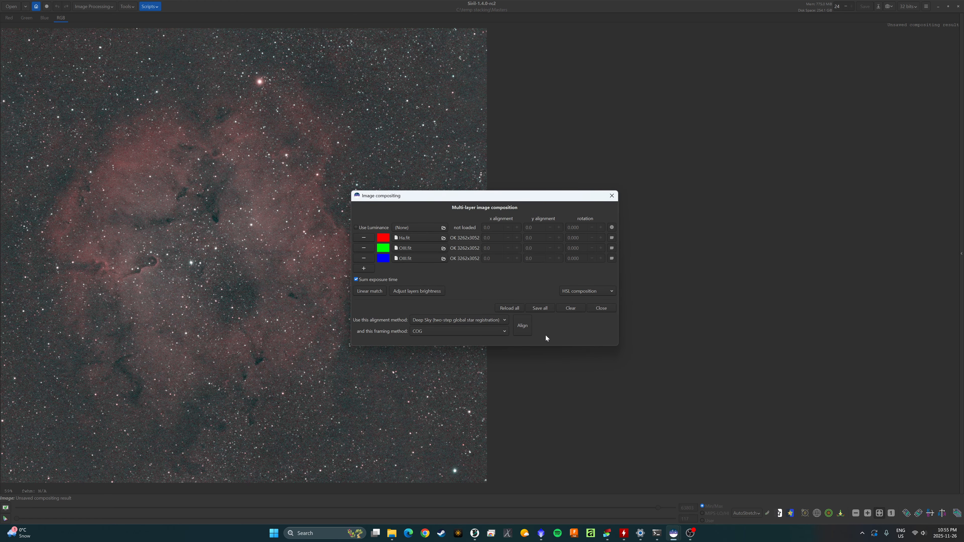
click(602, 307)
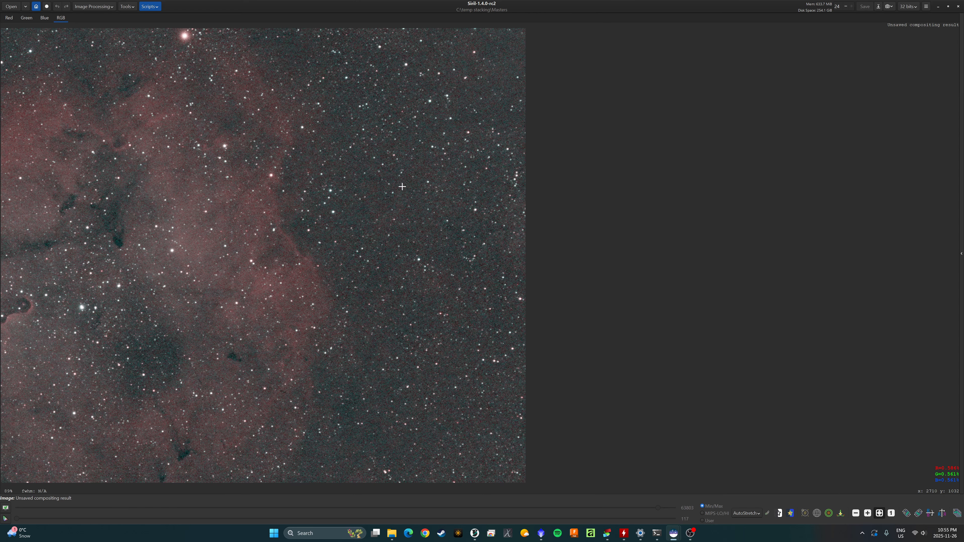
Examine the star field, background and nebula of the composited image at several magnifications.
scroll(403, 185, up, 3)
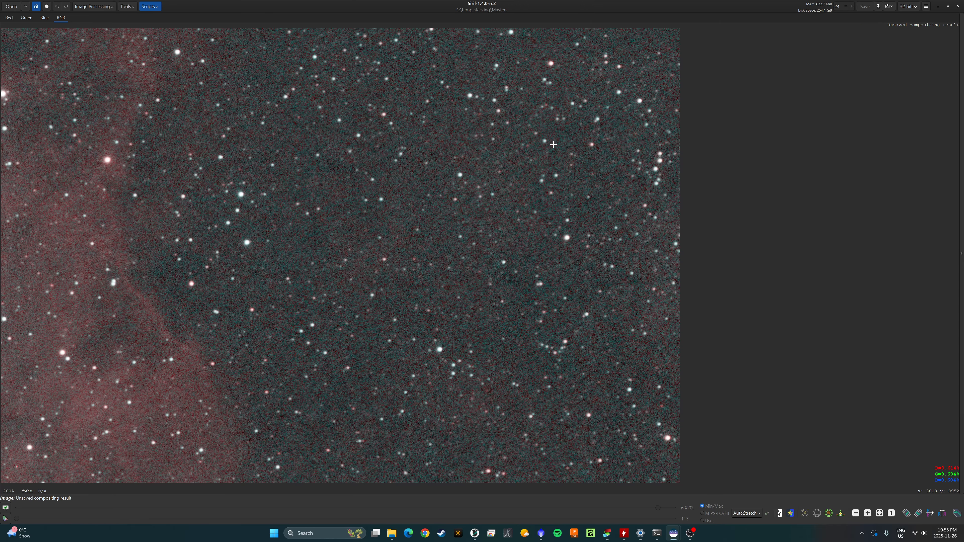
scroll(533, 201, up, 2)
scroll(534, 202, down, 3)
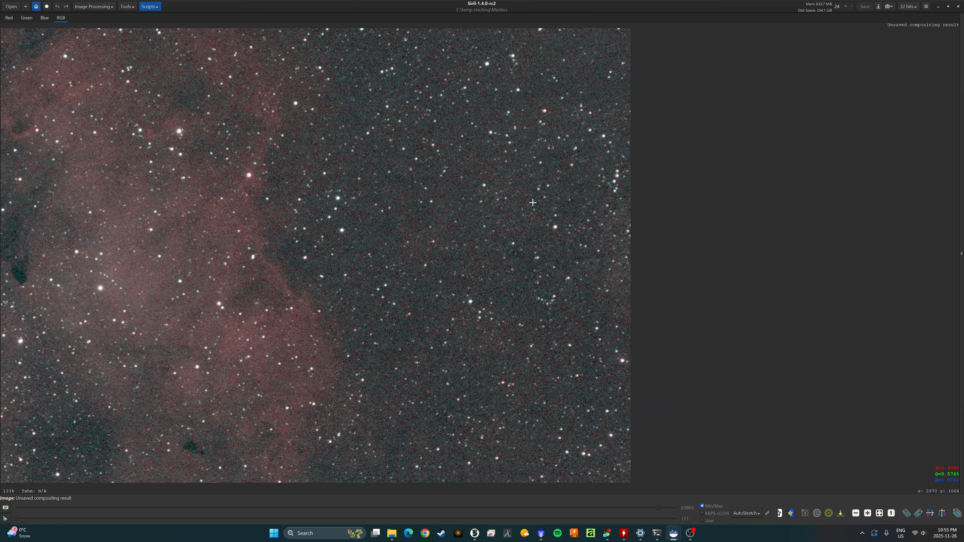
scroll(418, 211, up, 2)
scroll(418, 212, down, 4)
scroll(418, 212, down, 1)
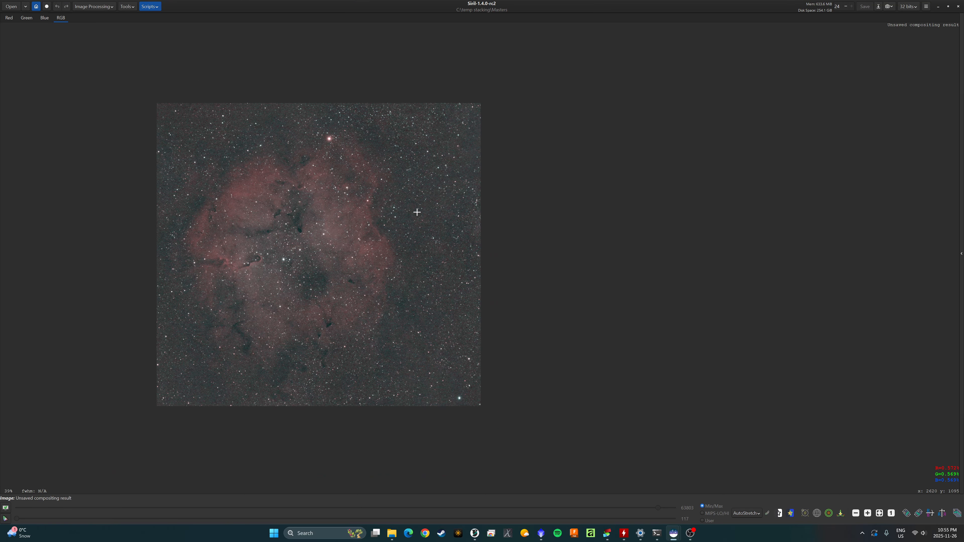
scroll(262, 296, up, 1)
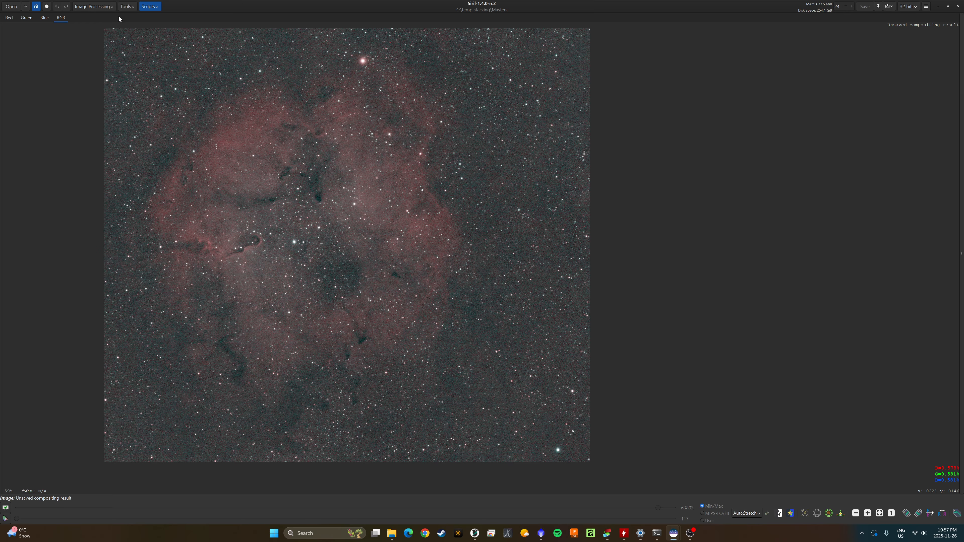
Review the composited image's FITS header for the telescope, focal length, pixel size and camera entries.
click(123, 7)
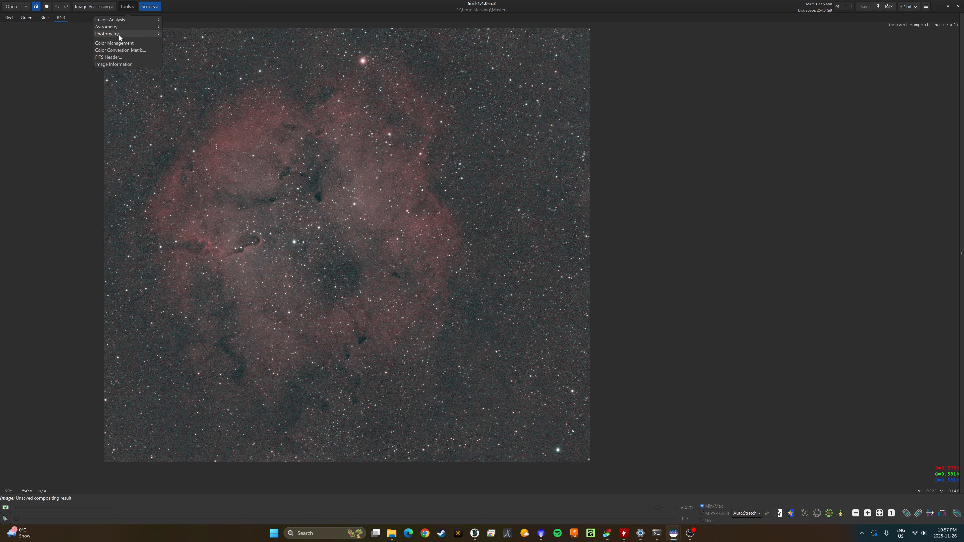
click(117, 57)
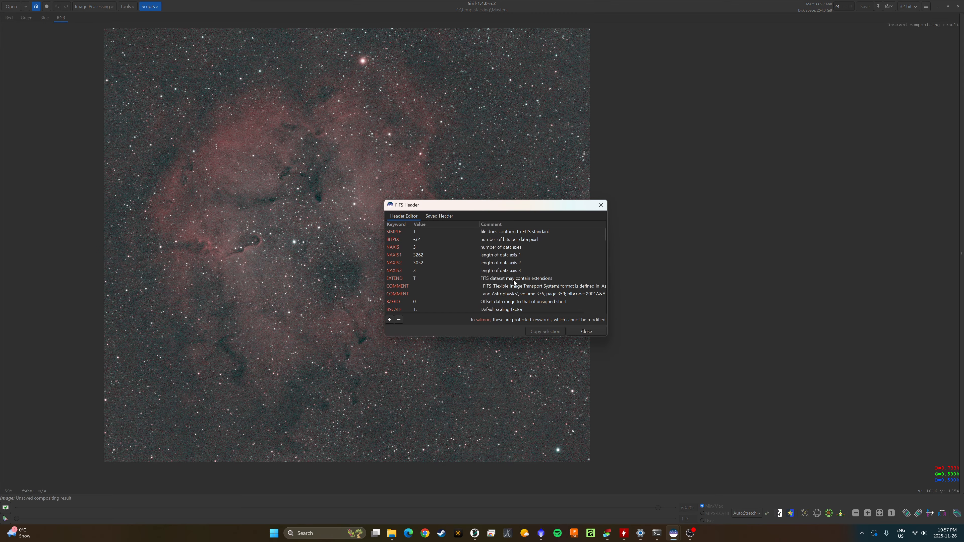
scroll(516, 266, down, 4)
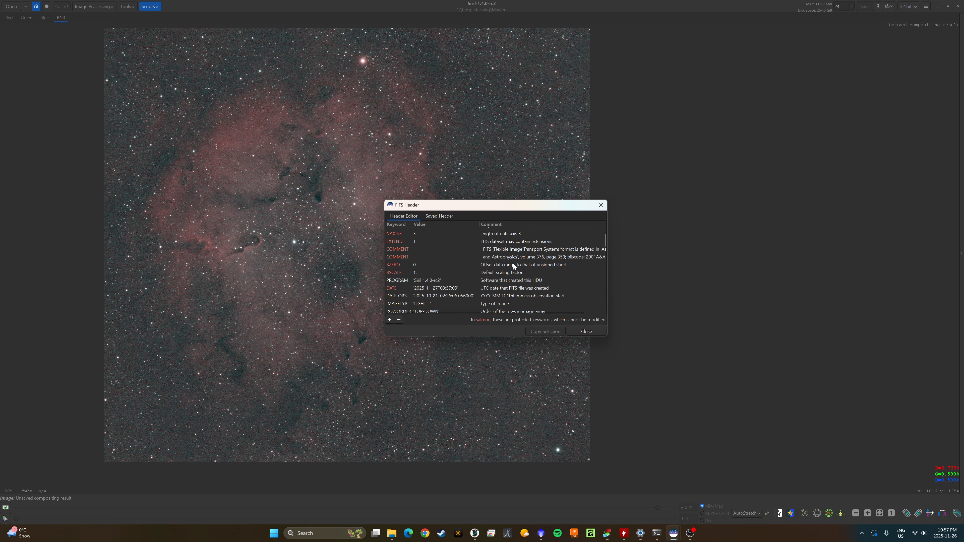
scroll(519, 260, down, 4)
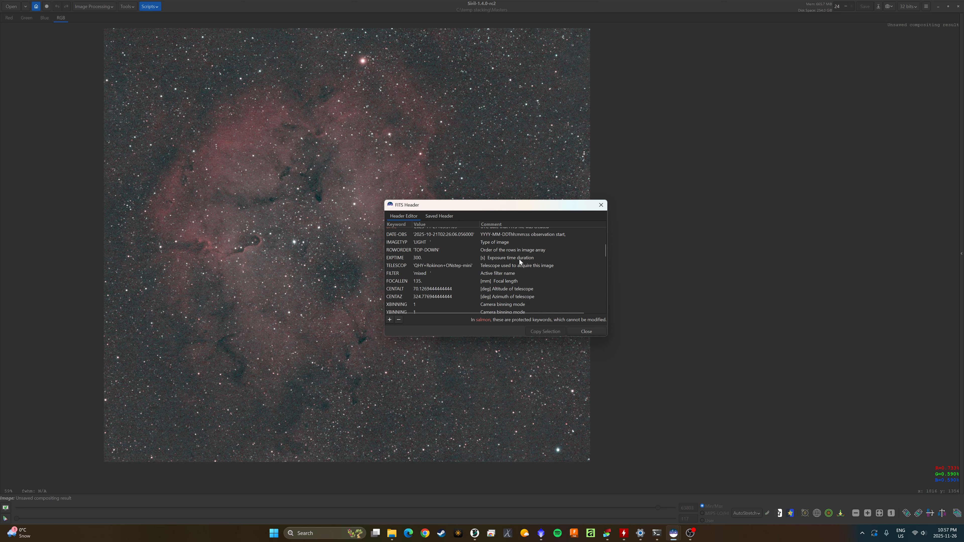
scroll(519, 259, down, 5)
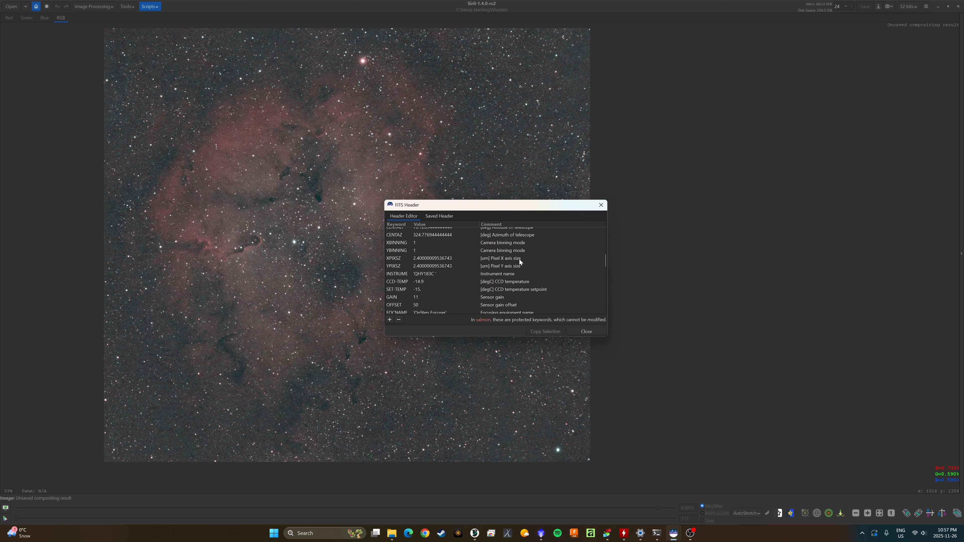
scroll(468, 247, up, 2)
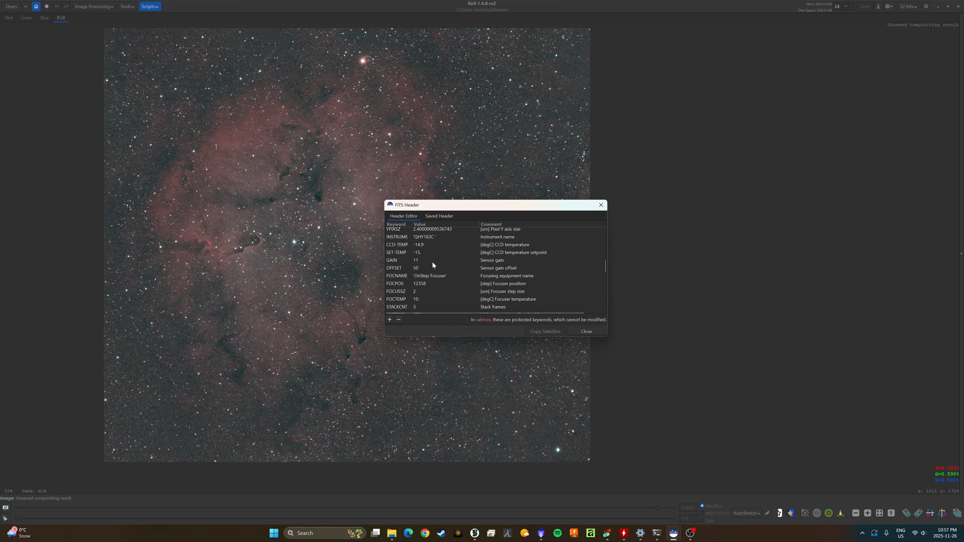
scroll(425, 250, down, 6)
scroll(438, 264, down, 6)
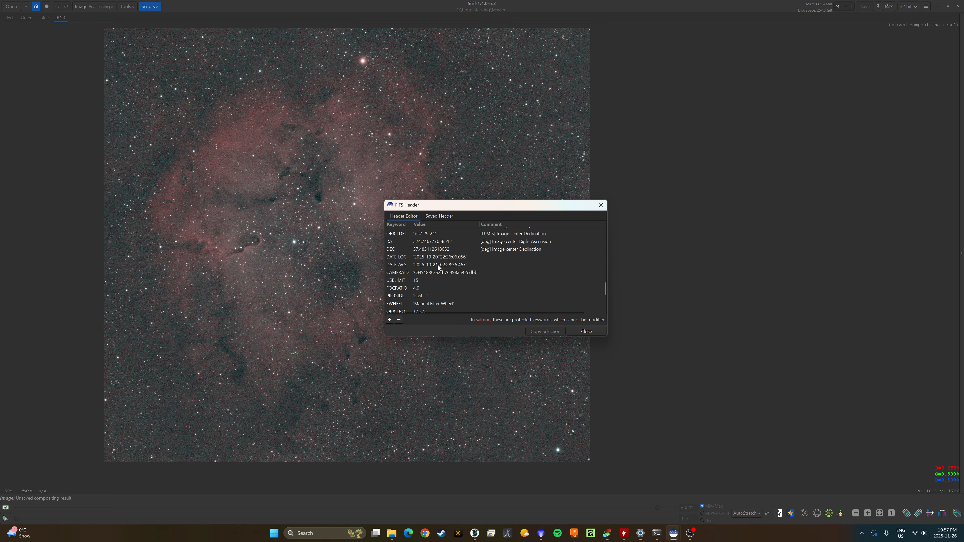
click(586, 332)
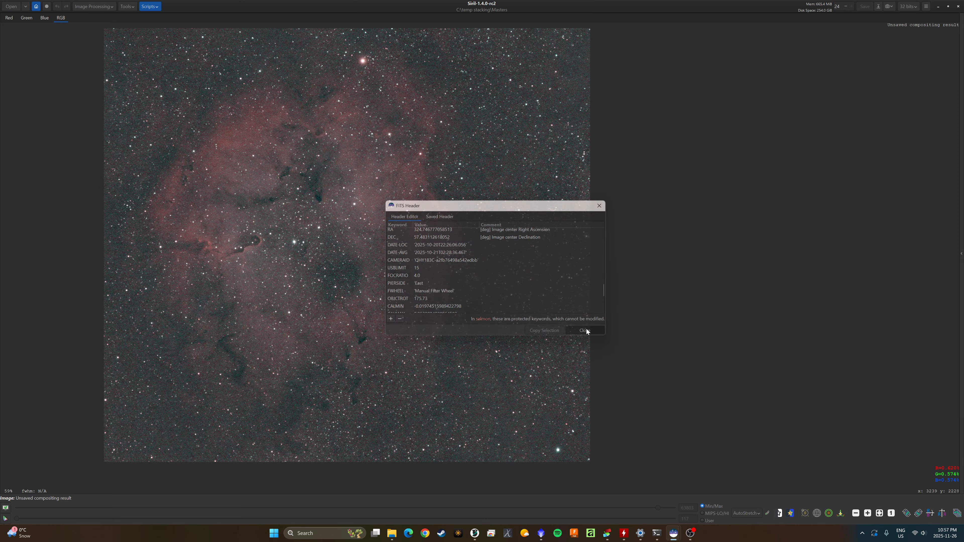
Check which colour calibration methods are available for the composited image.
click(125, 7)
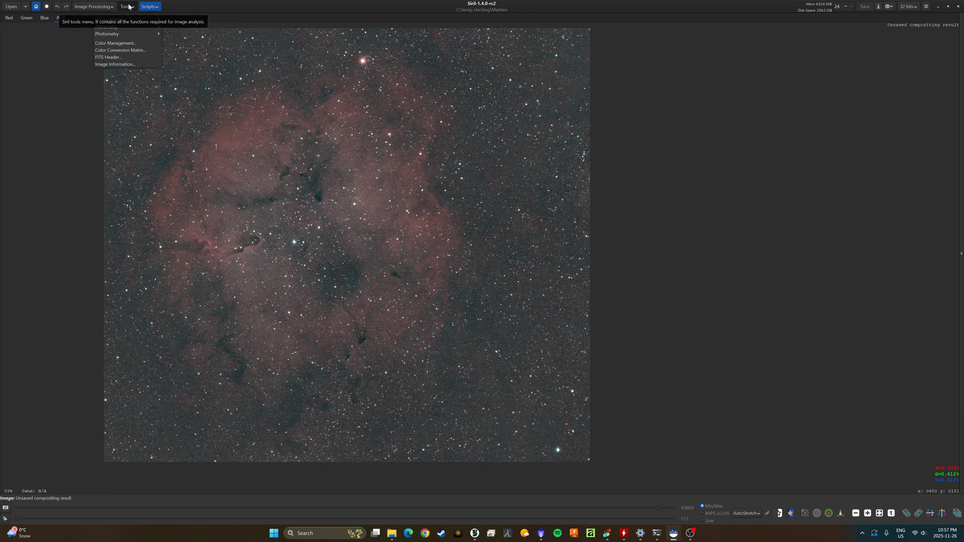
click(101, 6)
click(101, 8)
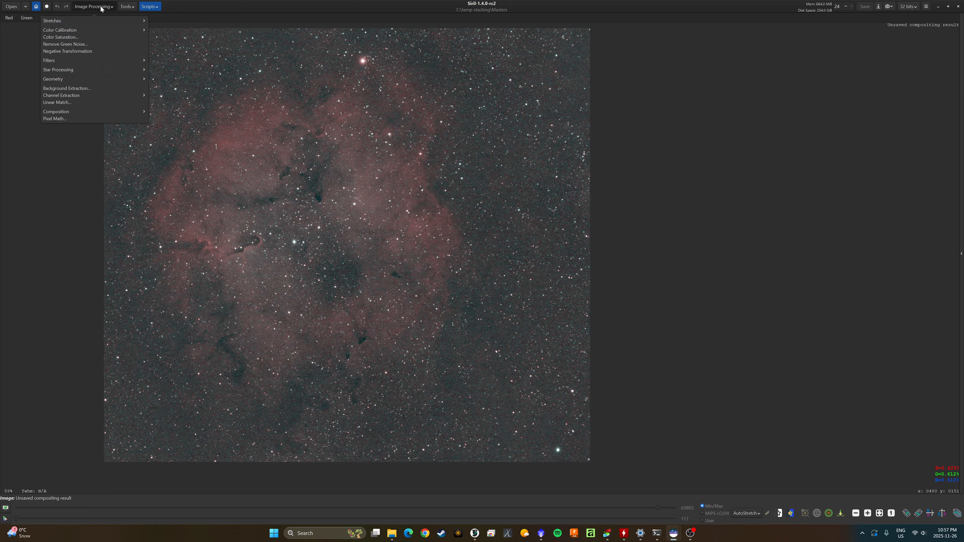
click(91, 28)
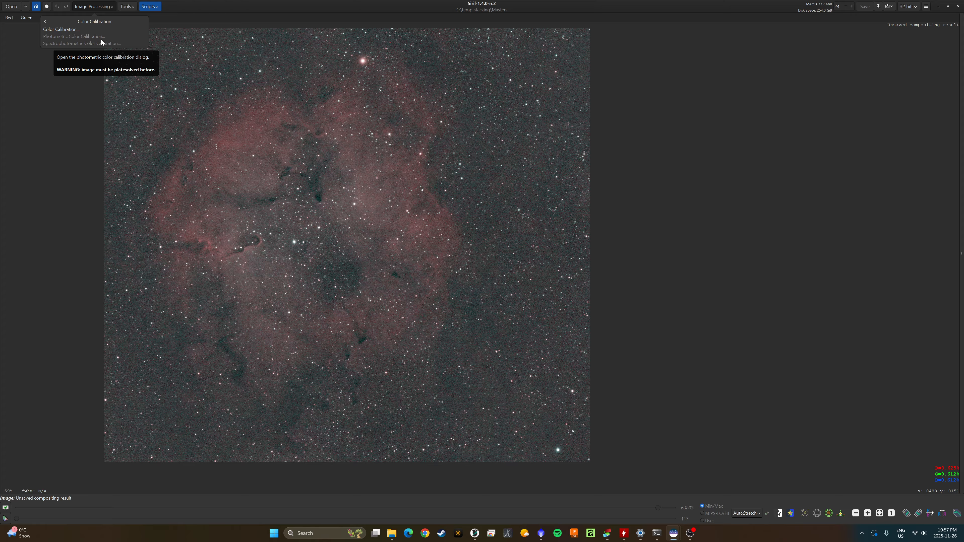
Open the Image Plate Solver for the composited image.
click(127, 10)
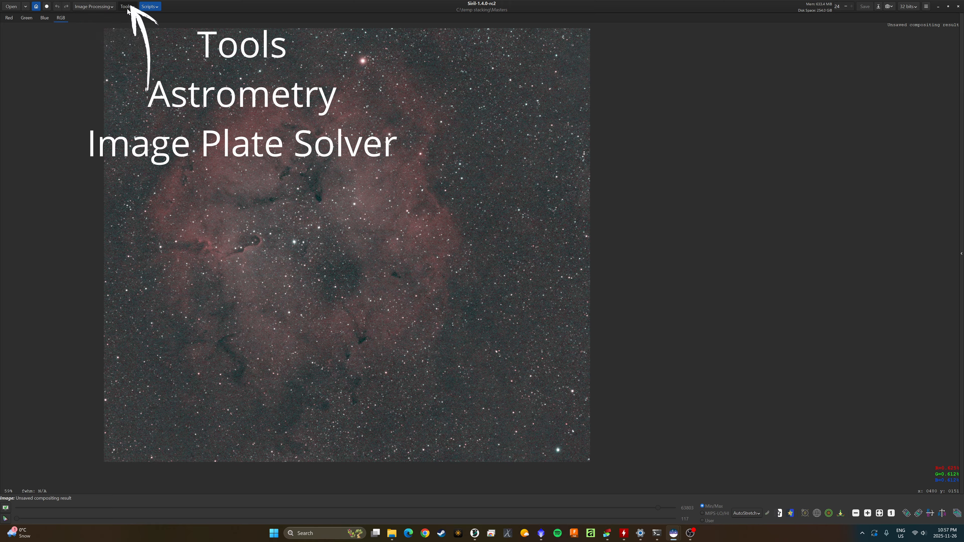
click(126, 9)
click(116, 33)
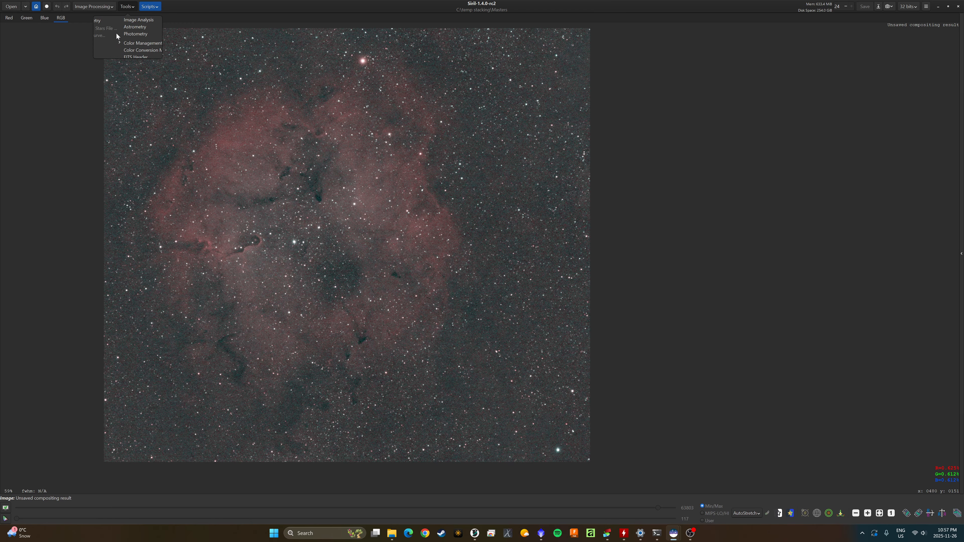
click(127, 8)
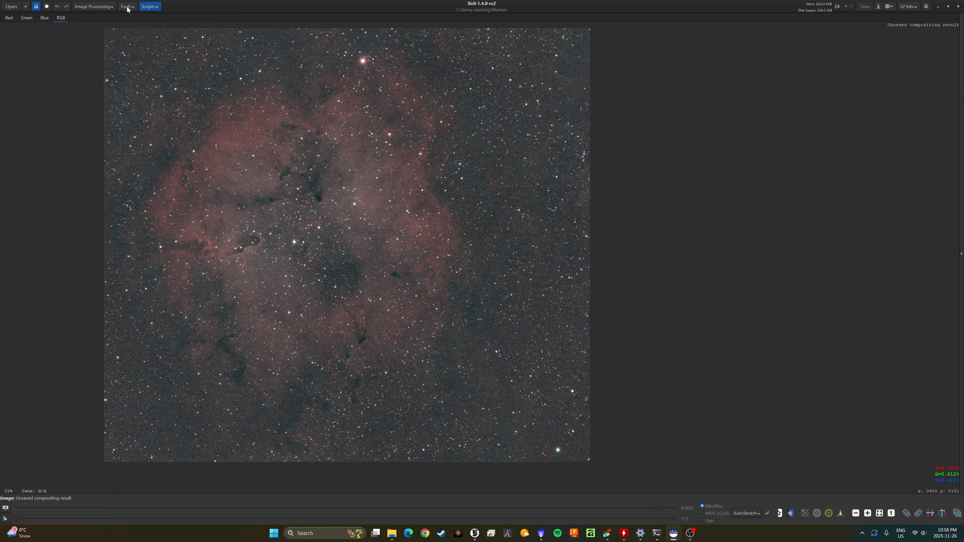
click(128, 10)
click(127, 27)
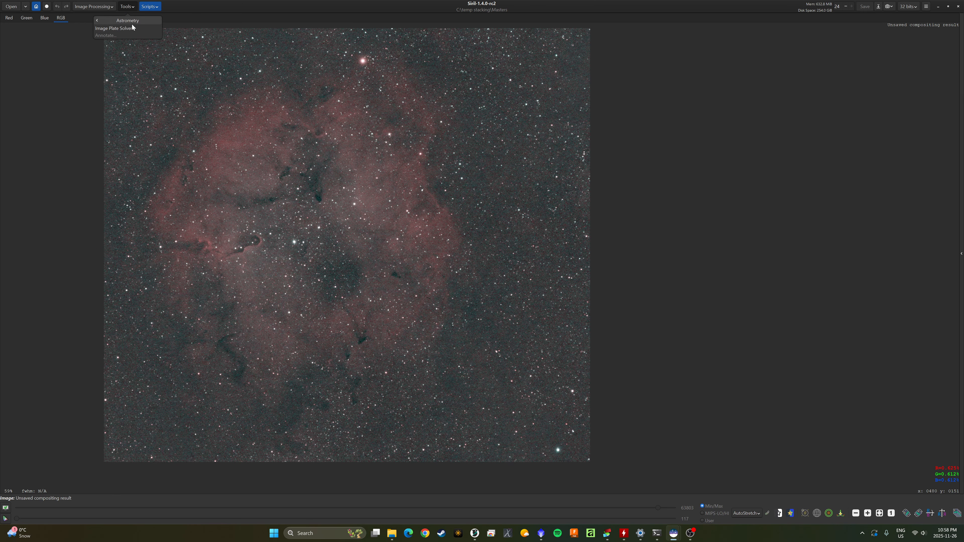
click(127, 29)
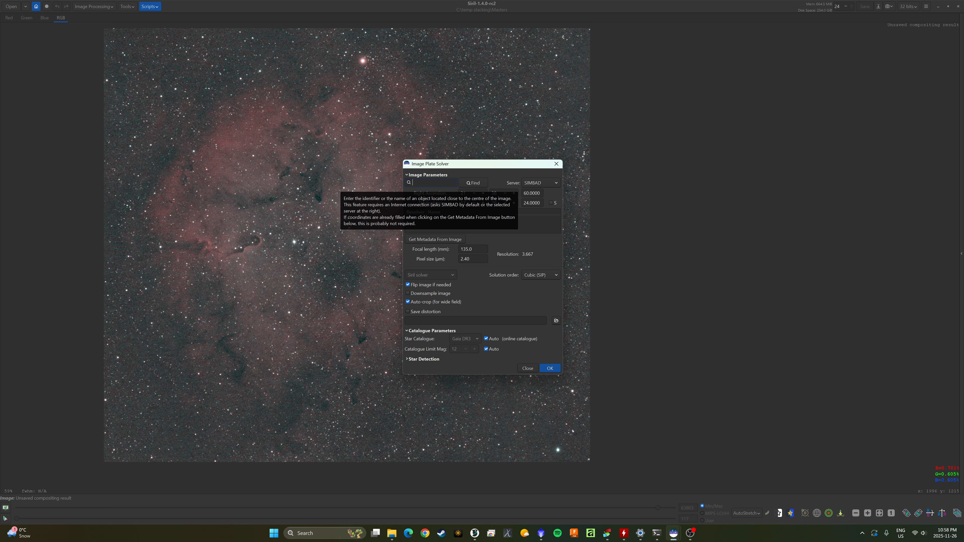
Find ic 1396 as the target object and plate-solve the image, keeping the 135 mm focal length and 2.40 µm pixel size.
text(ic 1396)
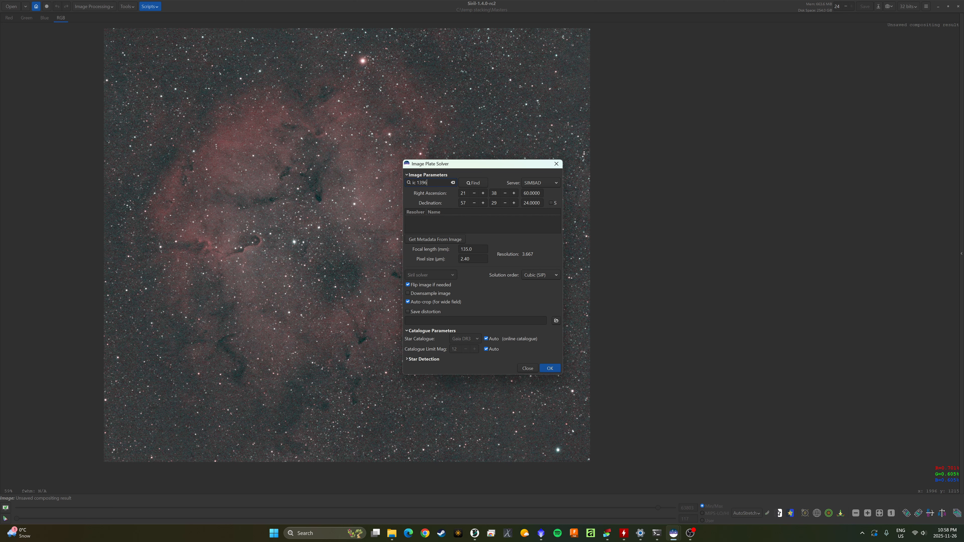
click(479, 185)
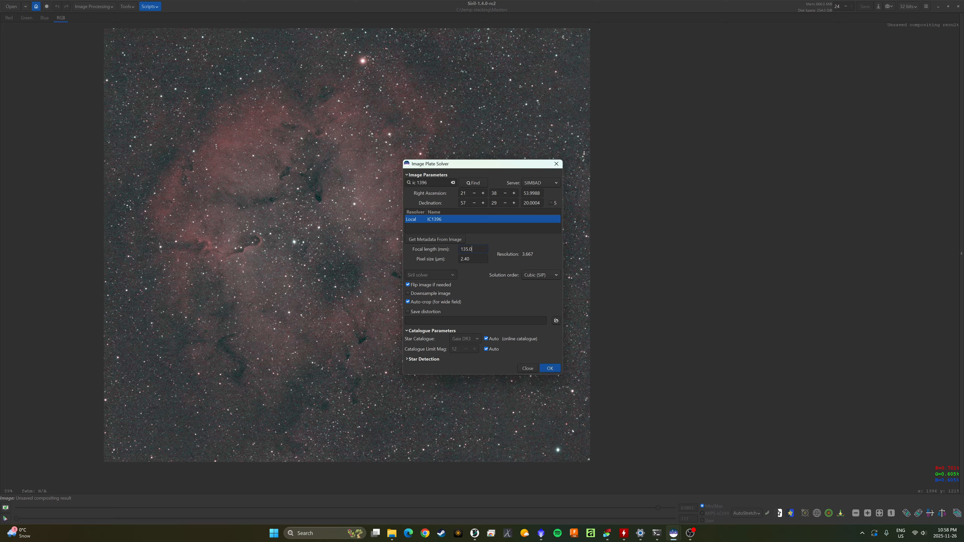
key(ctrl+a)
key(Tab)
click(551, 368)
Review the plate-solving results in the console log beside the image and hide the log again.
click(962, 253)
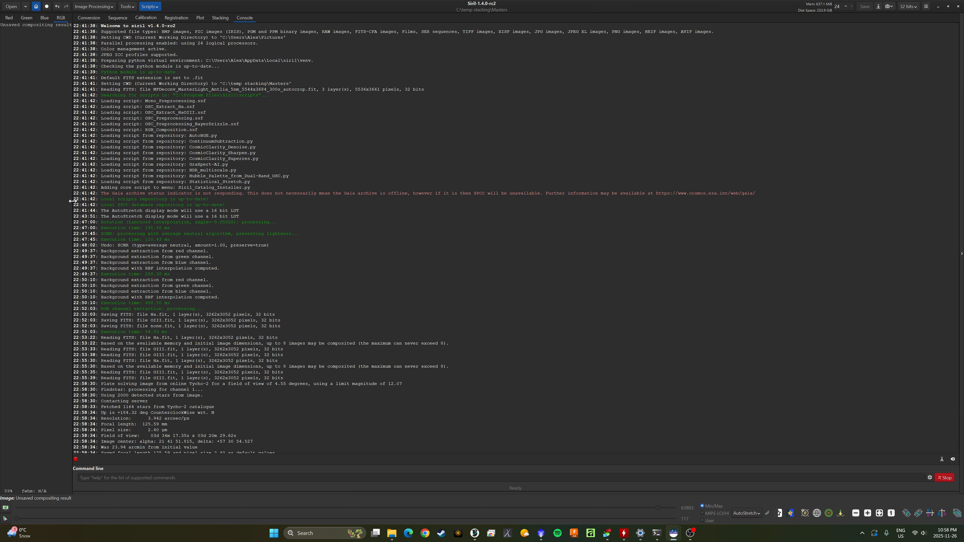
drag(72, 201, 815, 273)
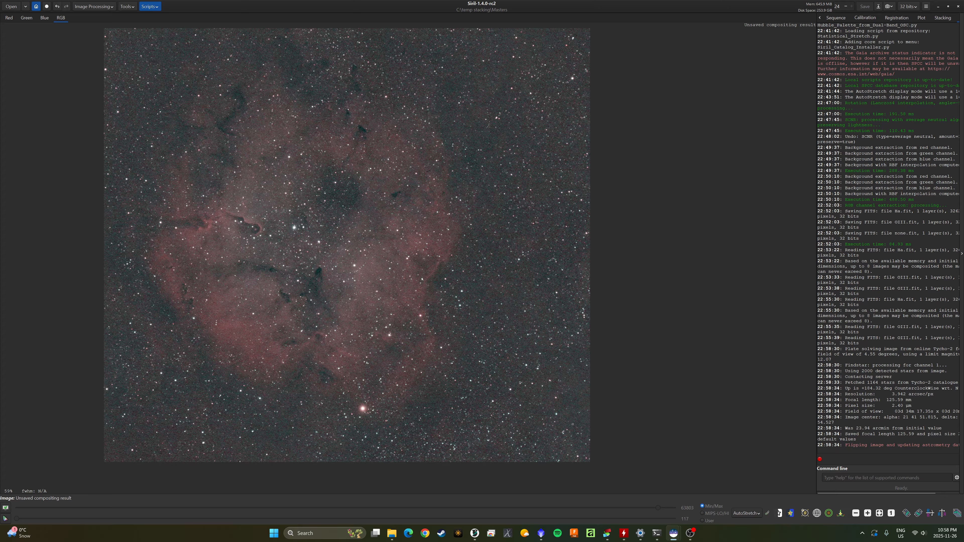
drag(857, 388, 917, 445)
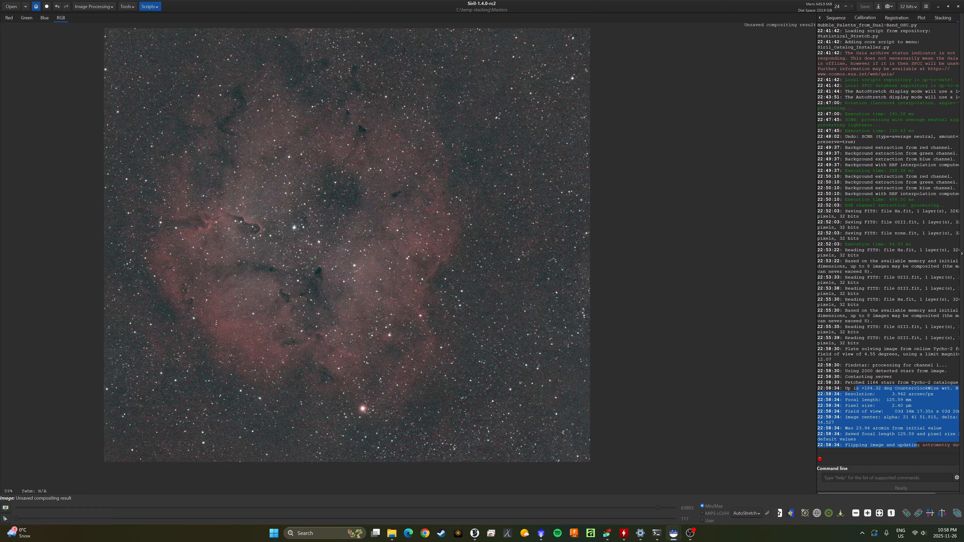
click(961, 255)
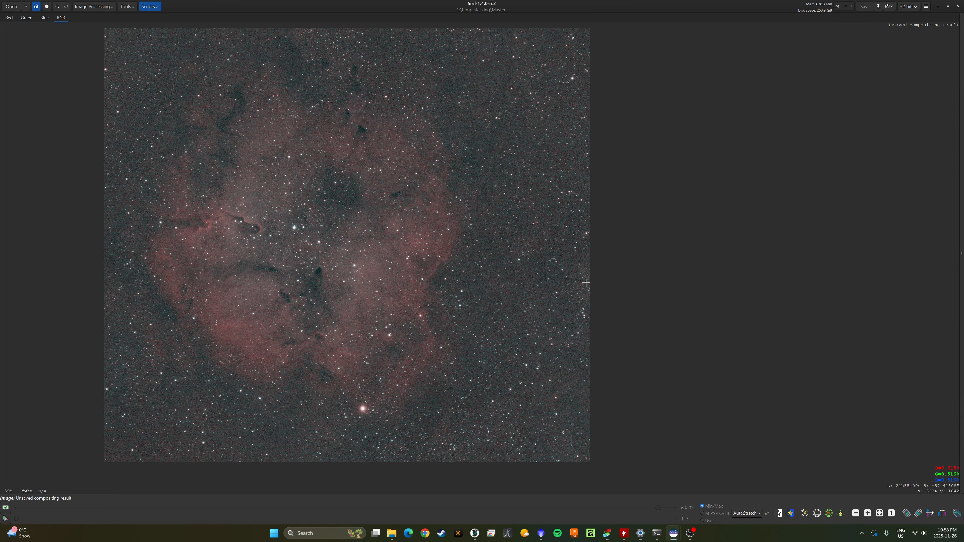
Reopen the Image Plate Solver for the composited image and check its focal length and pixel size entries.
click(128, 8)
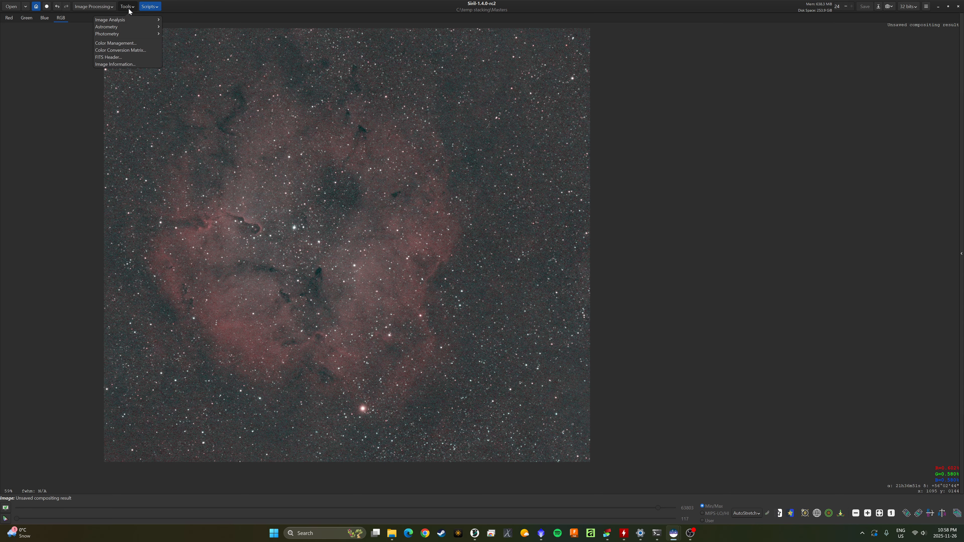
click(122, 27)
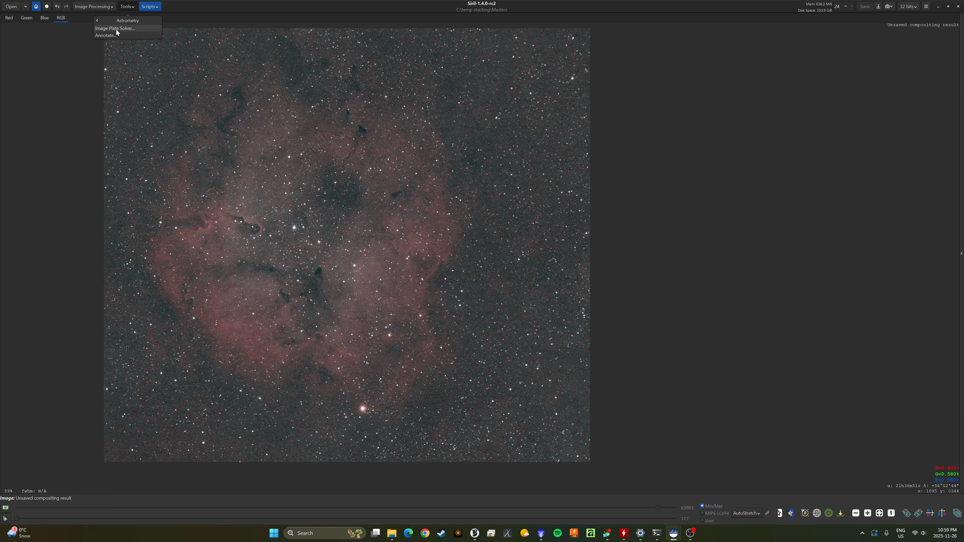
click(116, 29)
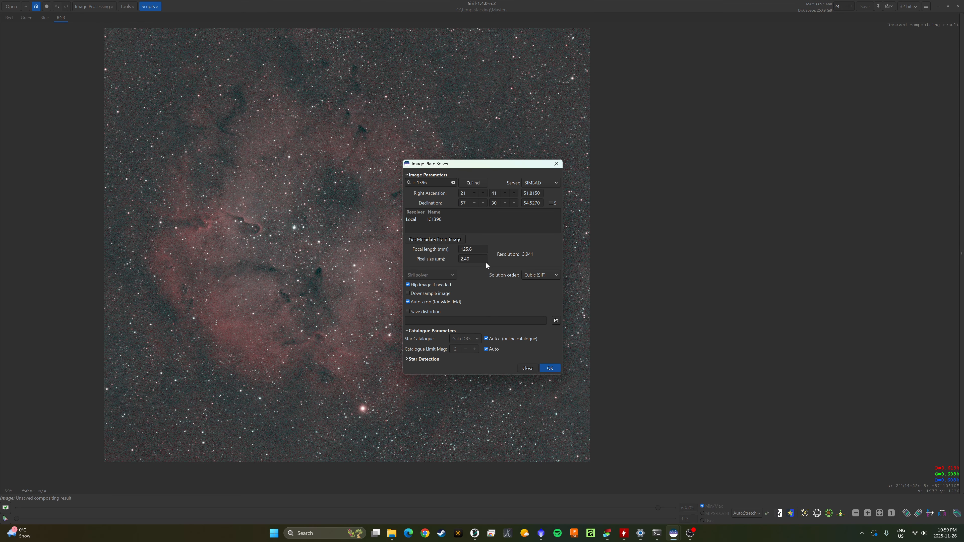
double_click(467, 250)
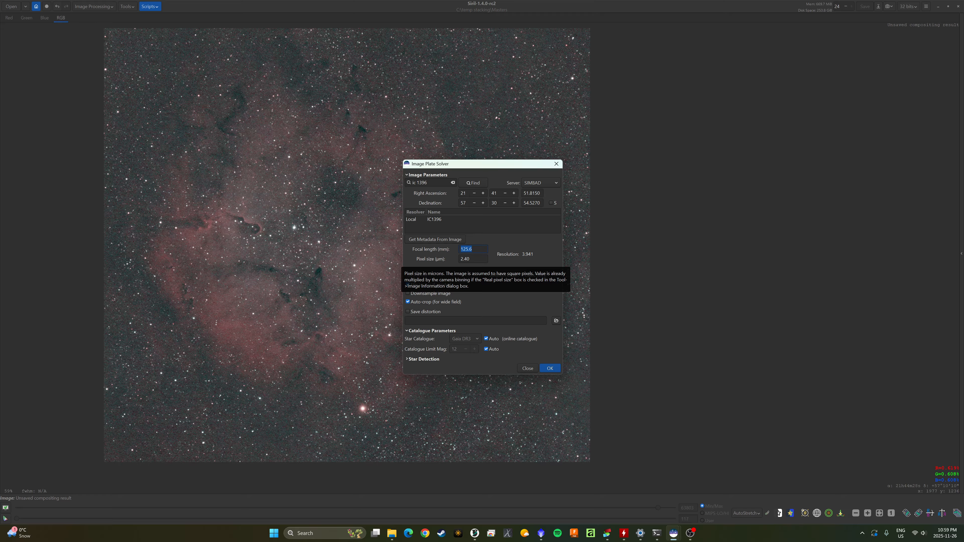
click(477, 259)
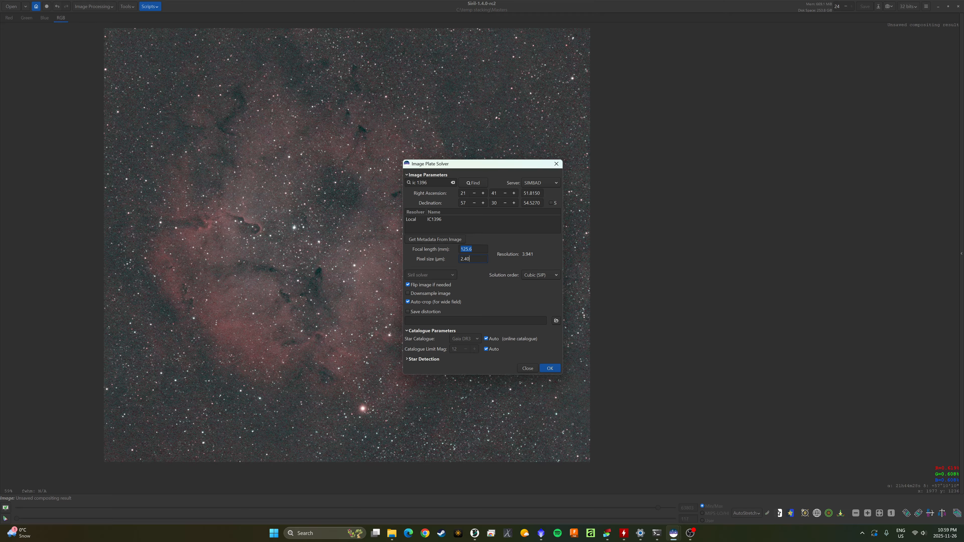
drag(477, 259, 455, 263)
Compare the plate-solving results in the console log with the solver's focal length and pixel size entries.
click(962, 256)
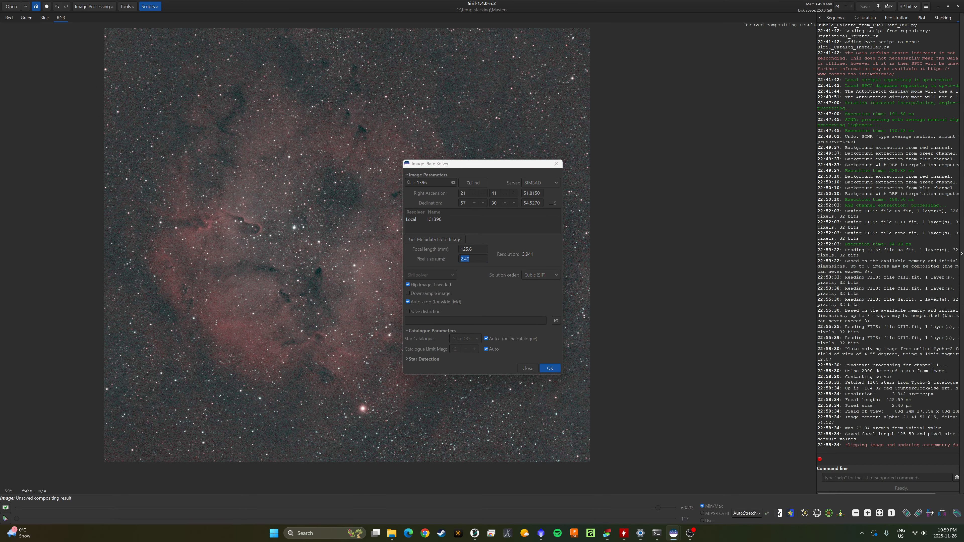
click(962, 260)
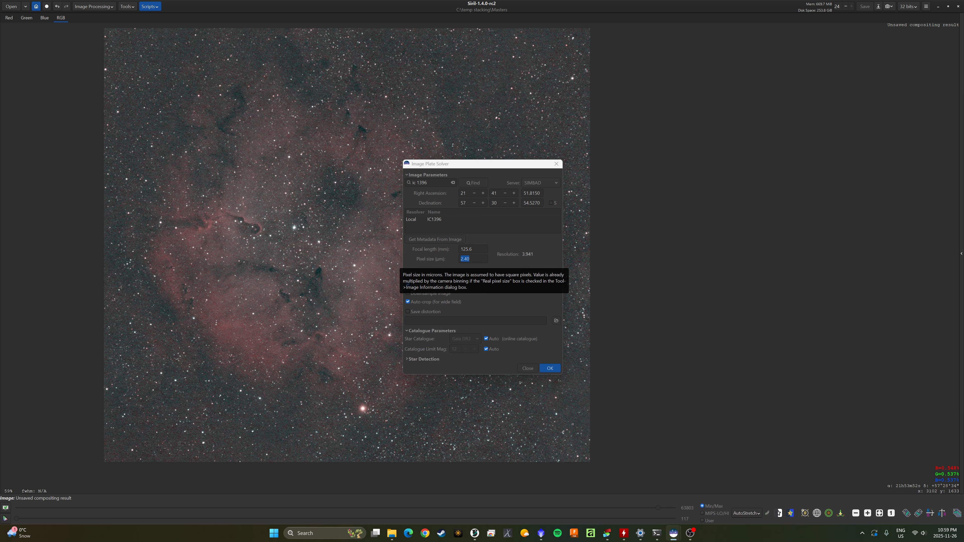
click(473, 259)
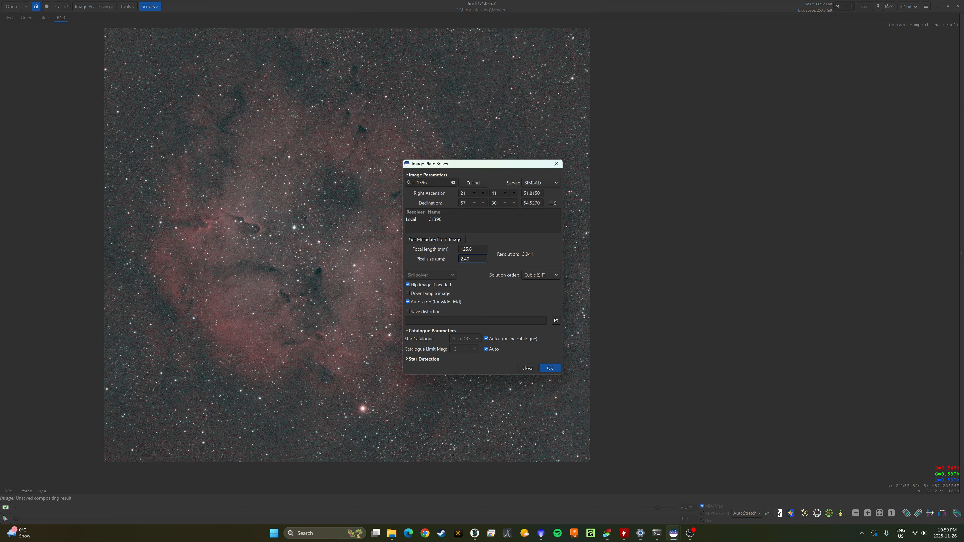
key(shift+Tab)
drag(466, 259, 458, 259)
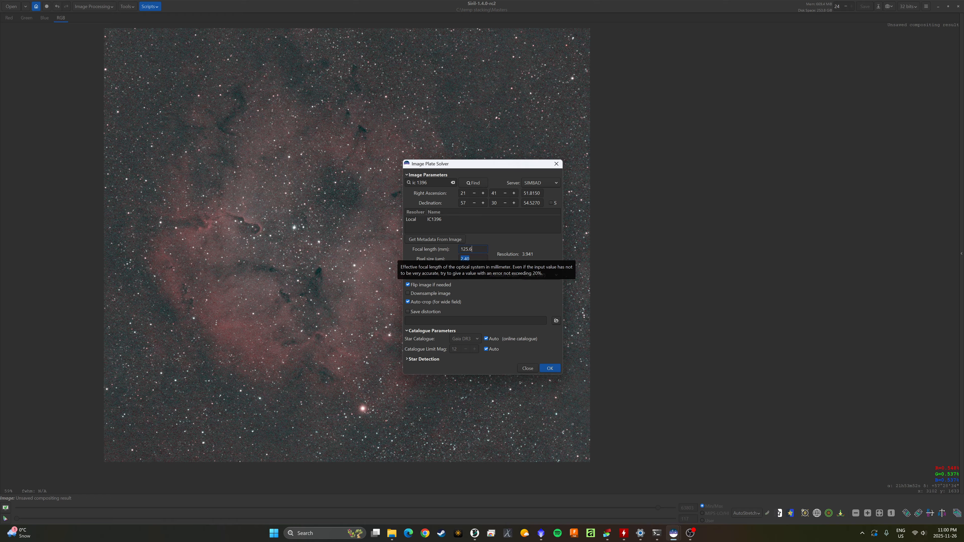
mouse_move(474, 249)
mouse_down()
mouse_move(460, 250)
mouse_move(460, 259)
mouse_up()
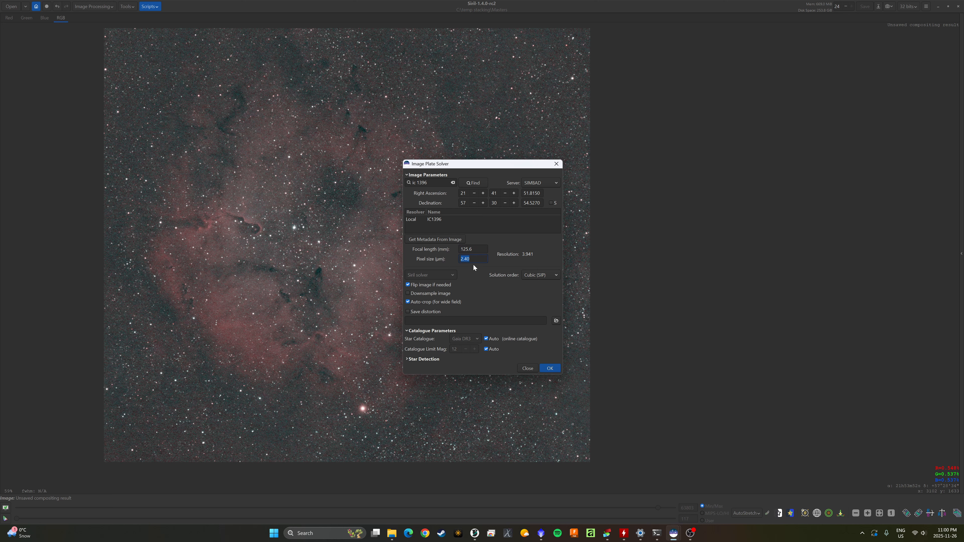
Try to plate-solve the image with a focal length of 400 mm and hide the console log.
drag(474, 250, 460, 250)
text(400)
click(962, 255)
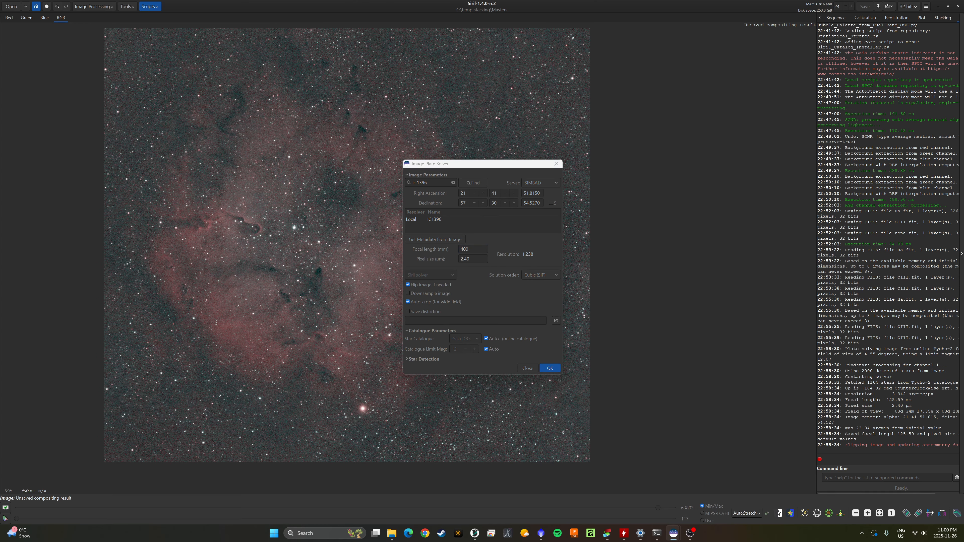
click(546, 375)
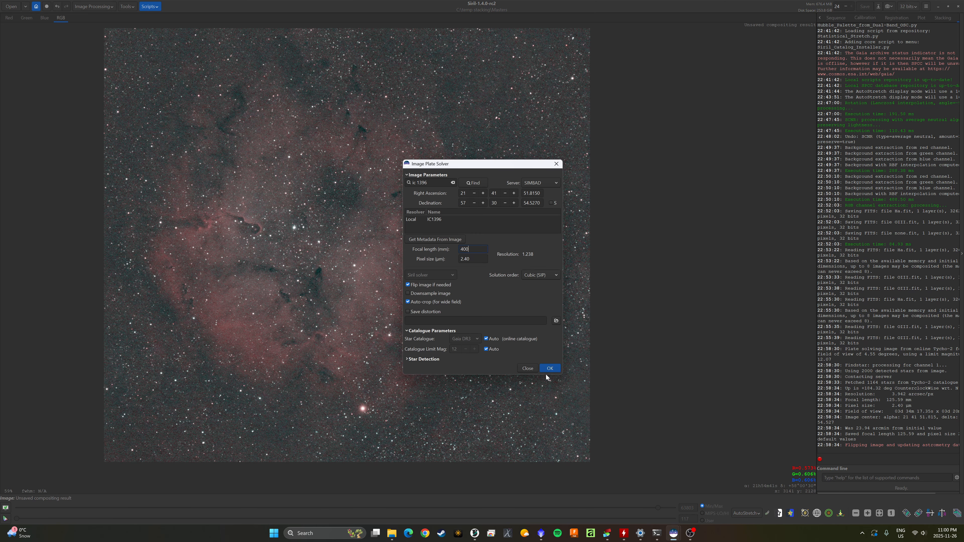
click(546, 371)
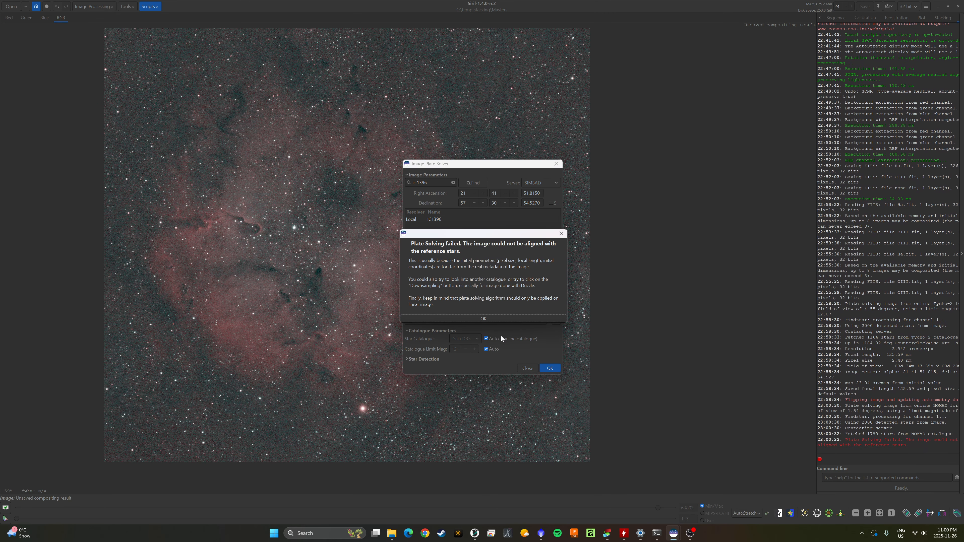
click(500, 318)
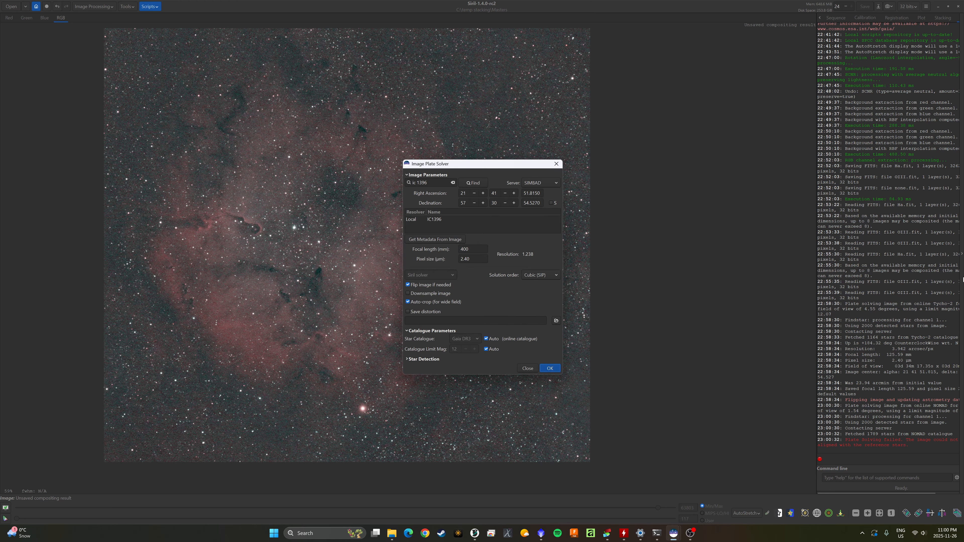
click(962, 254)
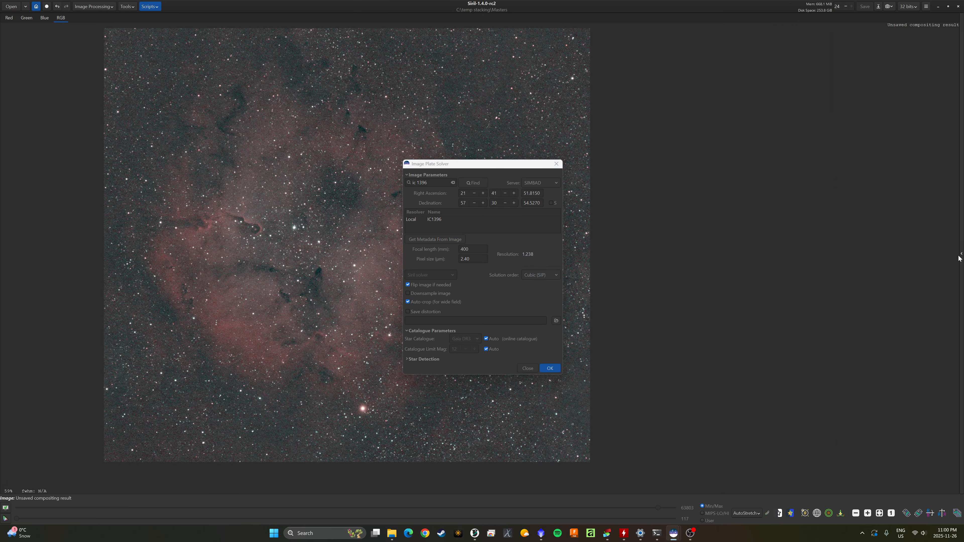
Set the focal length to 135 mm, plate-solve the IC 1396 image again and show the console log.
click(450, 260)
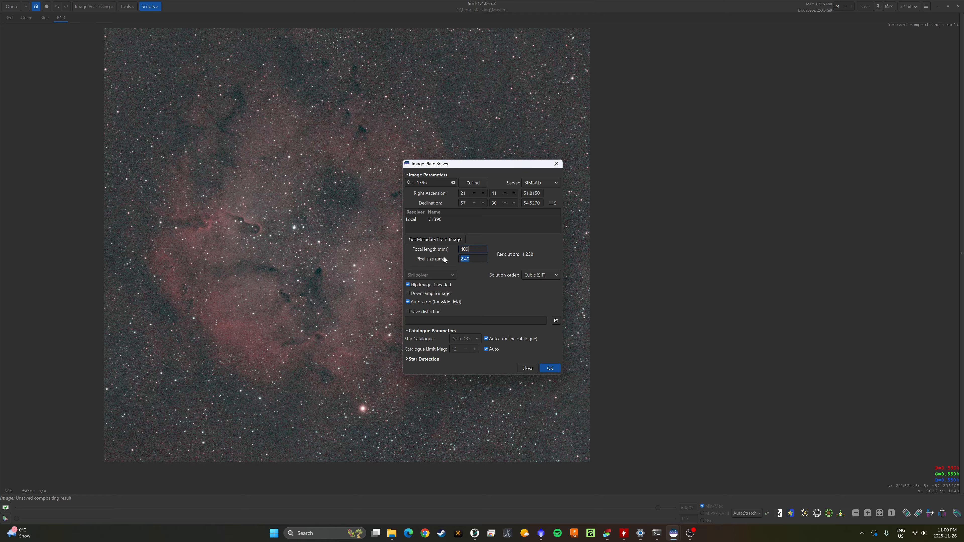
double_click(465, 249)
text(1)
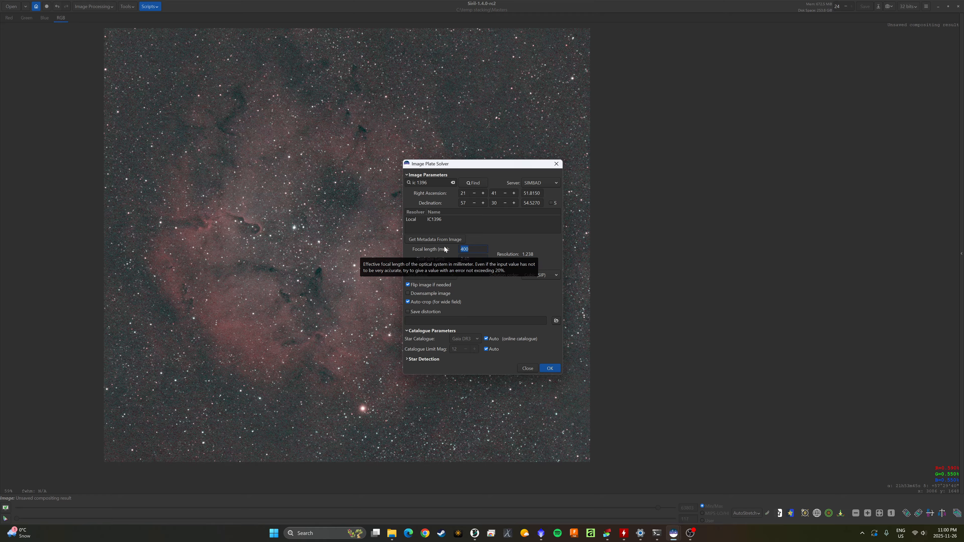
text(35)
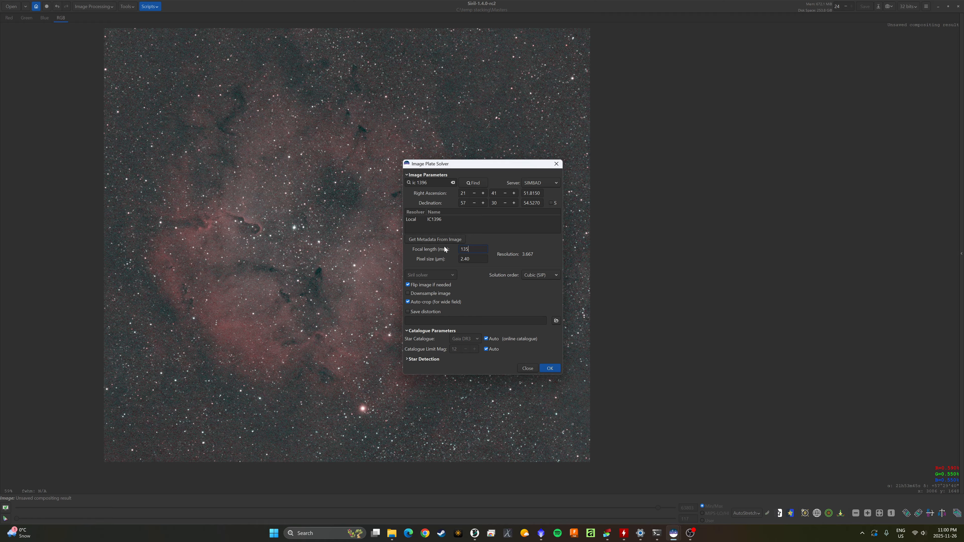
click(554, 369)
click(962, 253)
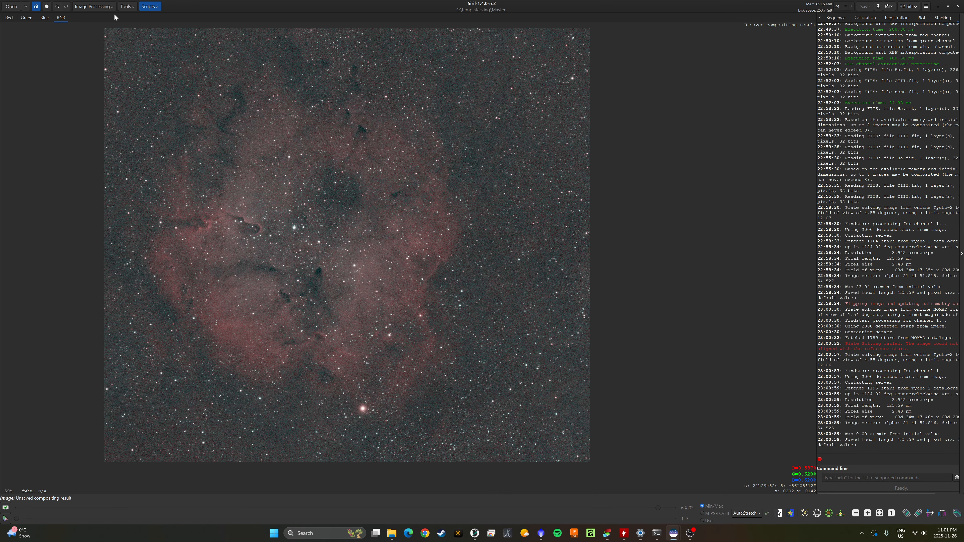
Open Spectrophotometric Color Calibration and choose the Askar Colour Magic C1 (Ha/OIII) filter and the Sony IMX183 sensor.
click(89, 6)
click(75, 30)
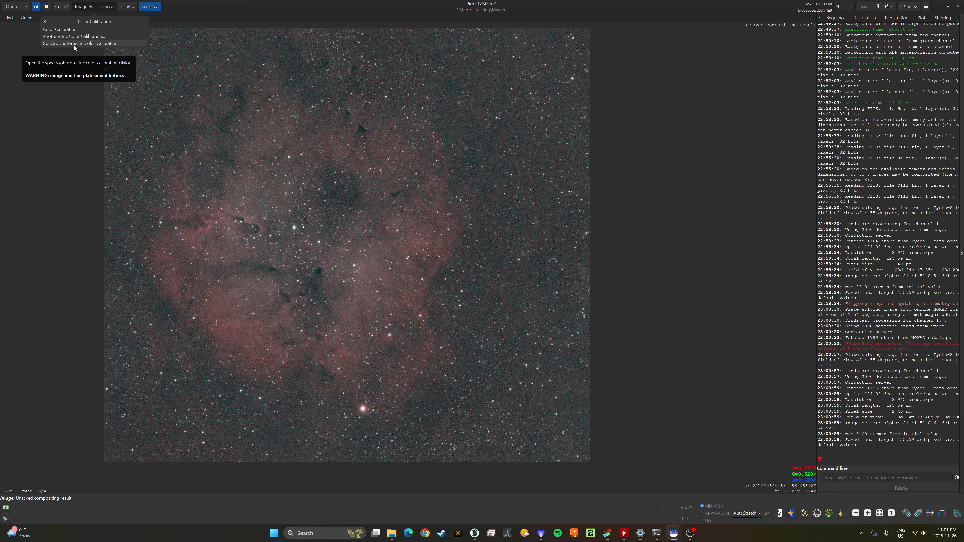
click(74, 44)
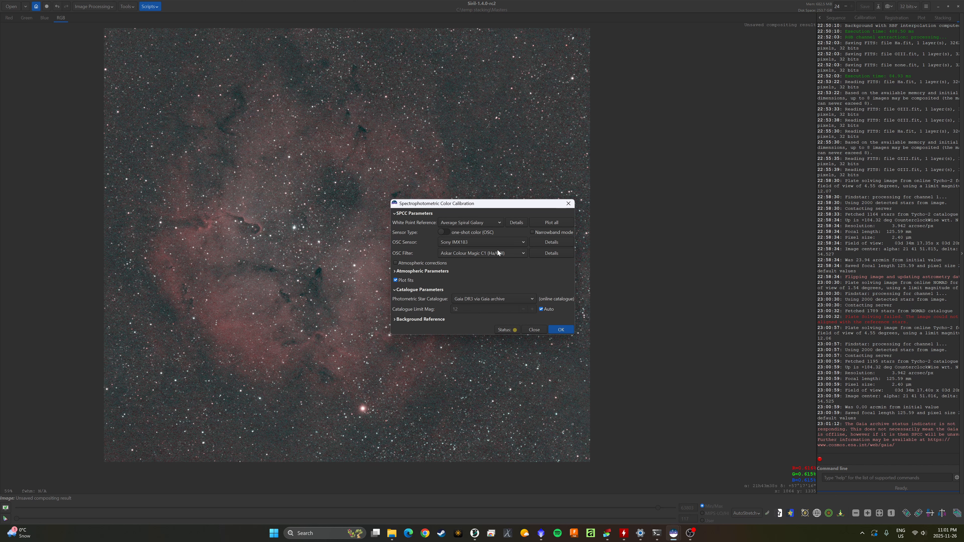
click(486, 253)
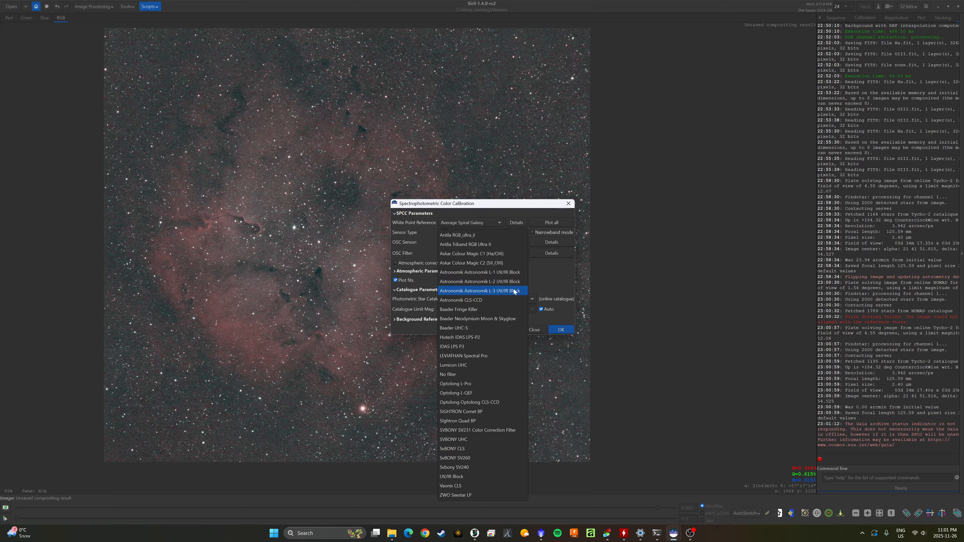
click(489, 253)
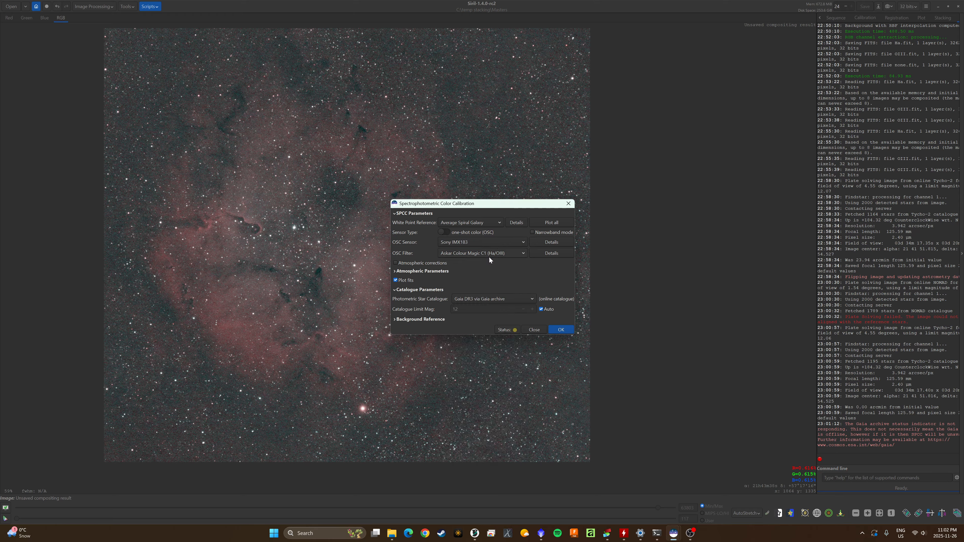
click(457, 244)
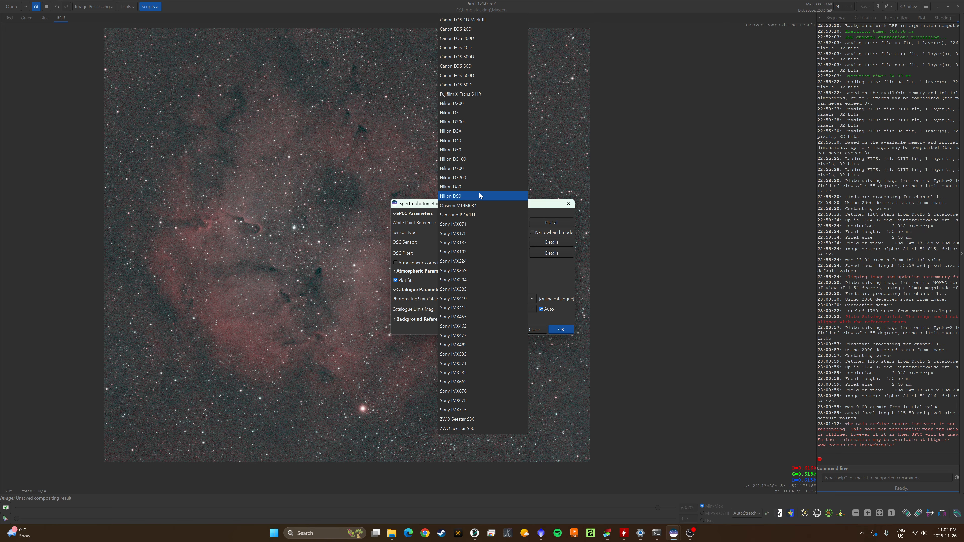
click(462, 246)
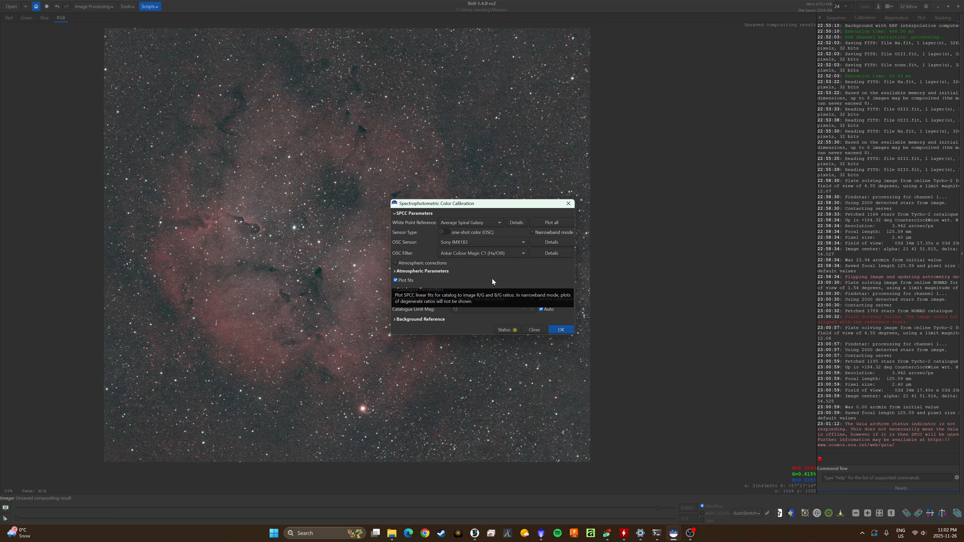
Enable atmospheric corrections with a pressure of 1020 hPa and run the spectrophotometric colour calibration.
click(425, 265)
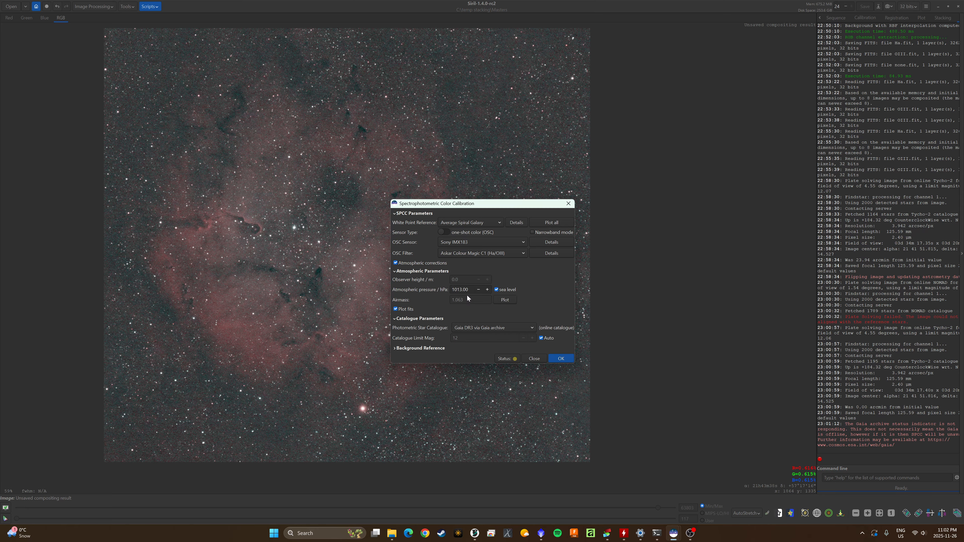
double_click(461, 289)
key(ctrl+a)
text(1020)
click(565, 359)
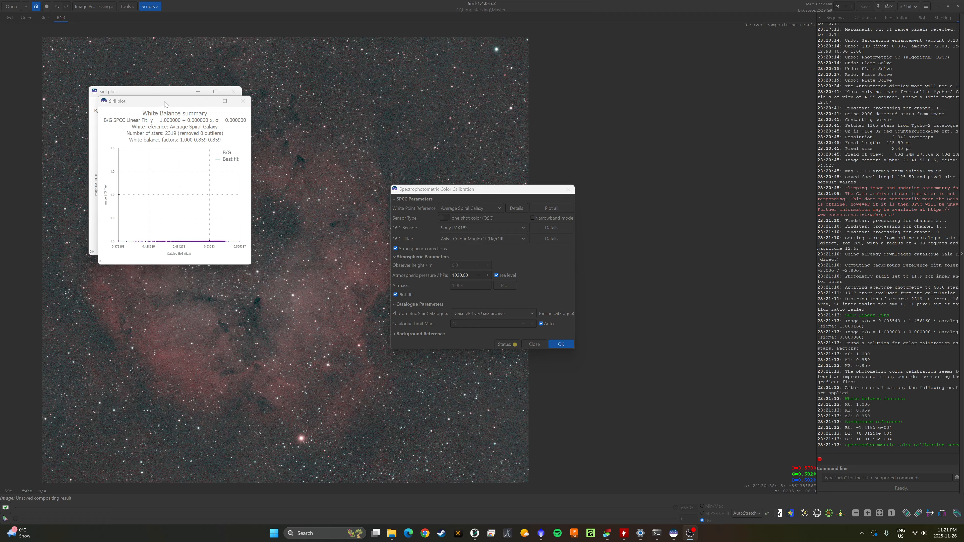
Examine the R/G and B/G white balance plots side by side, then close them and the calibration dialog.
drag(165, 104, 314, 94)
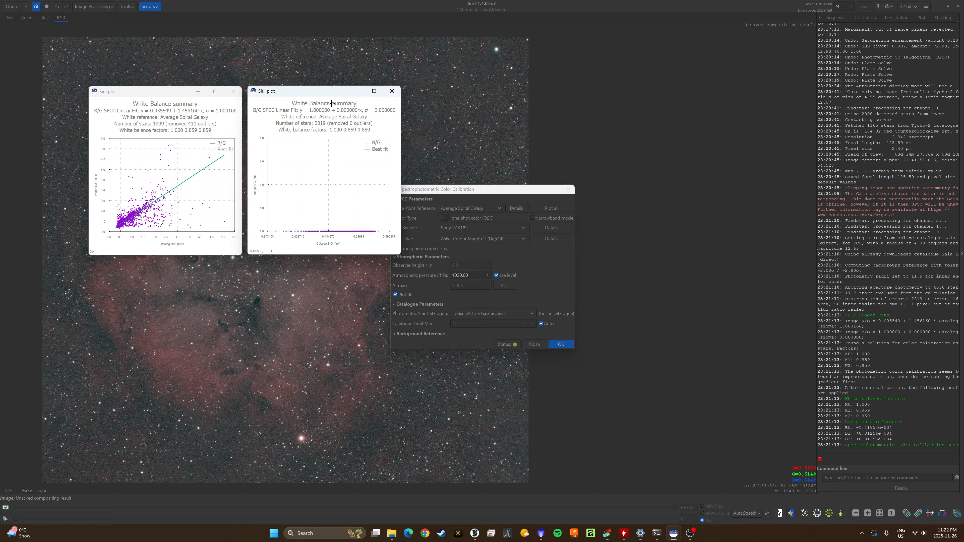
click(392, 91)
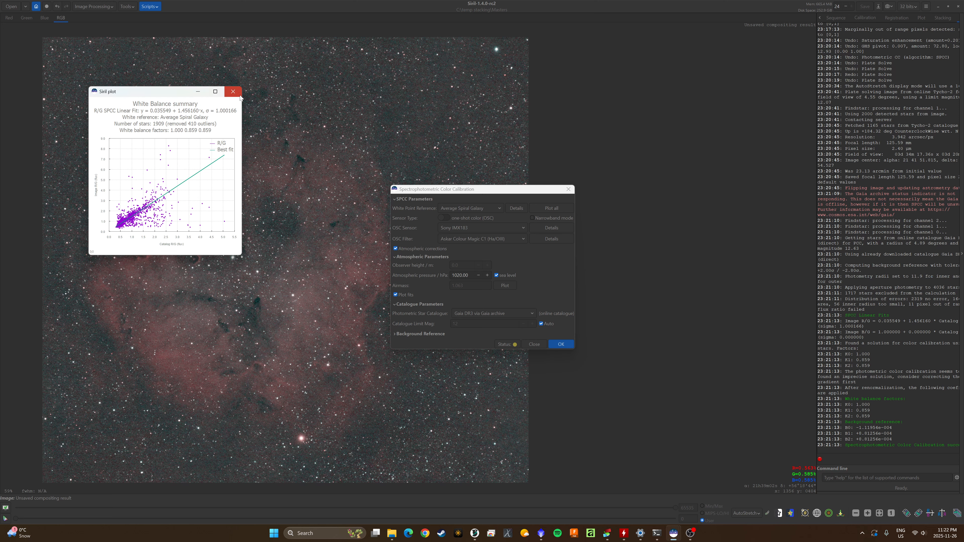
click(233, 91)
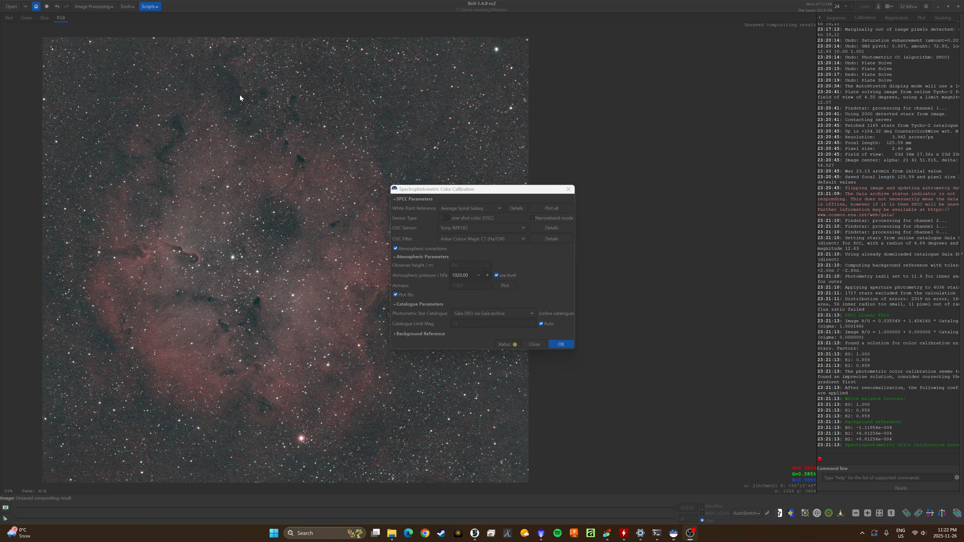
click(535, 344)
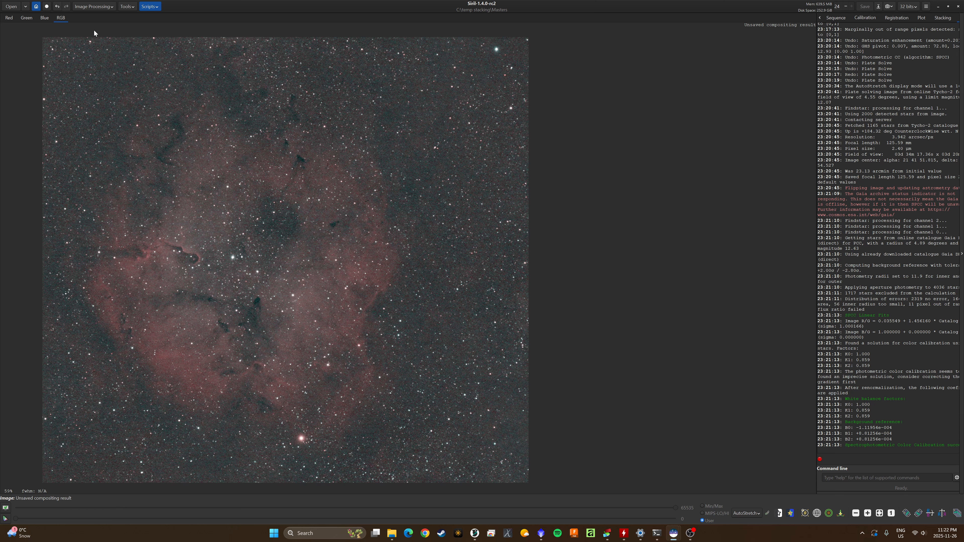
Undo and redo the colour calibration to compare the image before and after, and hide the console log.
click(55, 8)
click(67, 6)
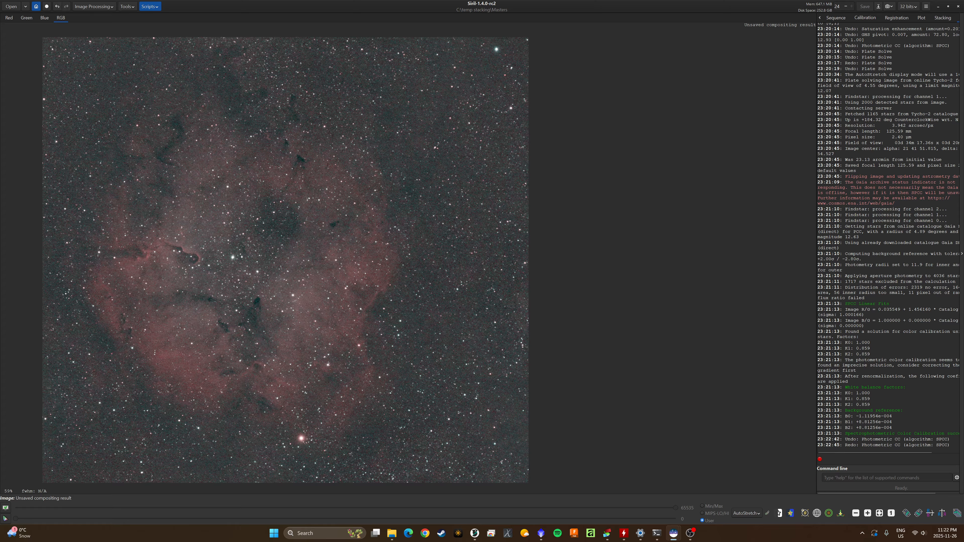
click(962, 254)
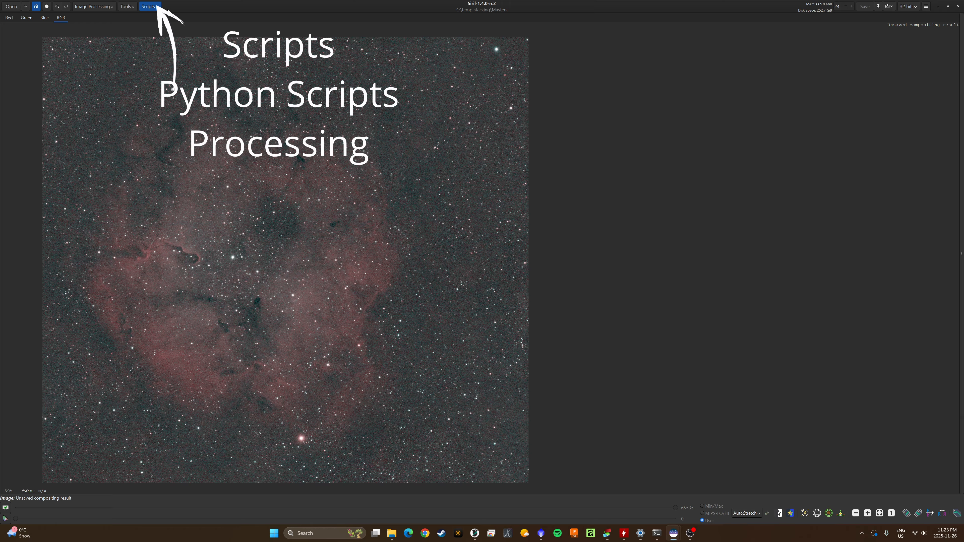
Launch the Statistical_Stretch.py Python processing script and move its window clear of the nebula.
click(153, 7)
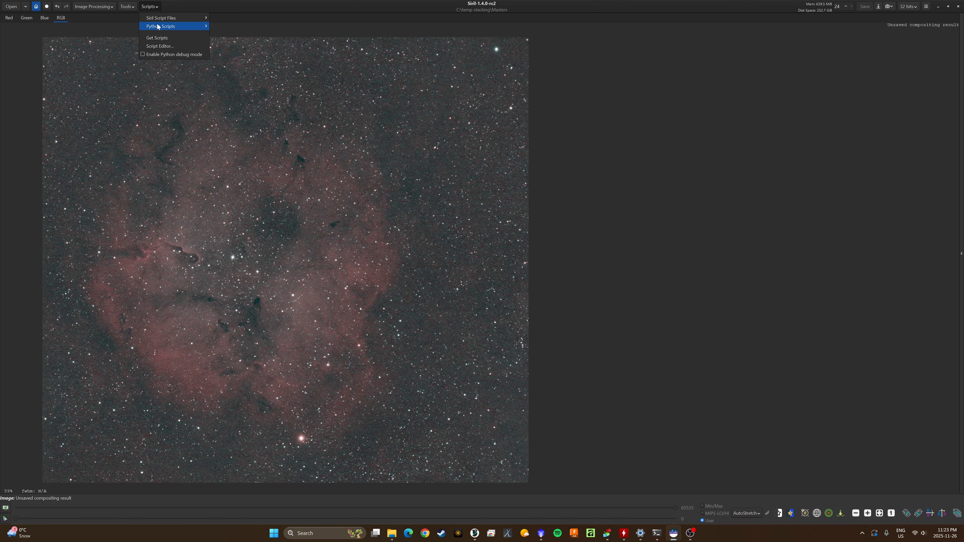
mouse_move(160, 26)
mouse_move(231, 27)
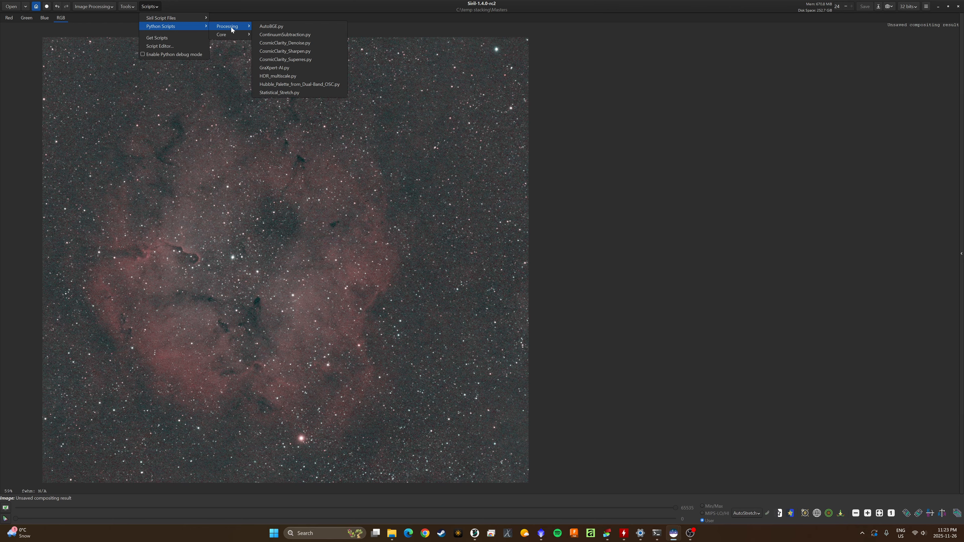
click(295, 93)
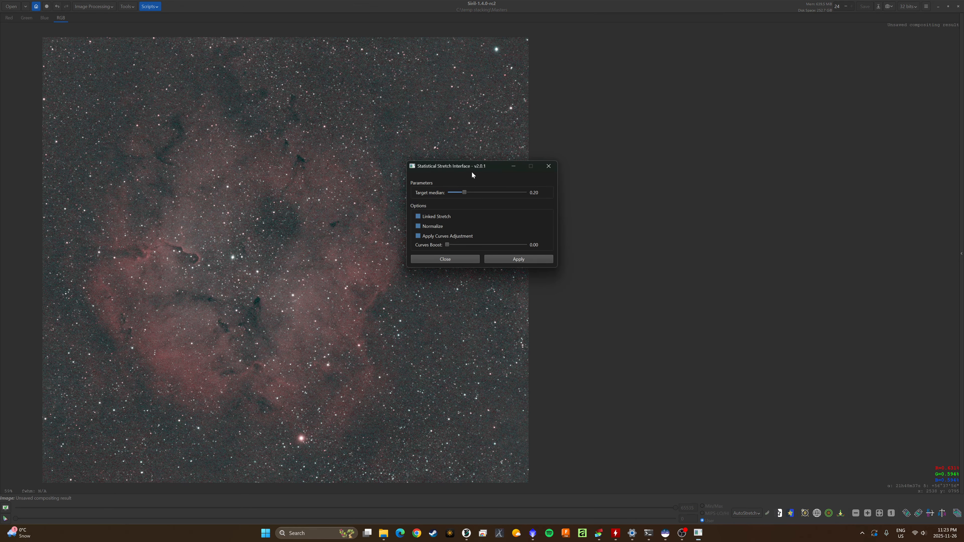
drag(472, 170, 582, 200)
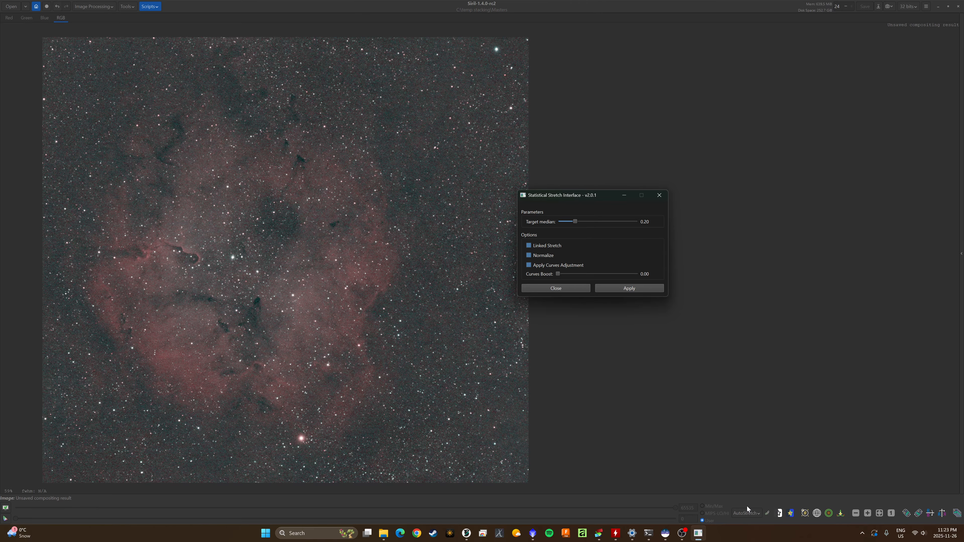
Switch the image display mode to Linear and enable Linked Stretch in the Statistical Stretch script.
click(750, 515)
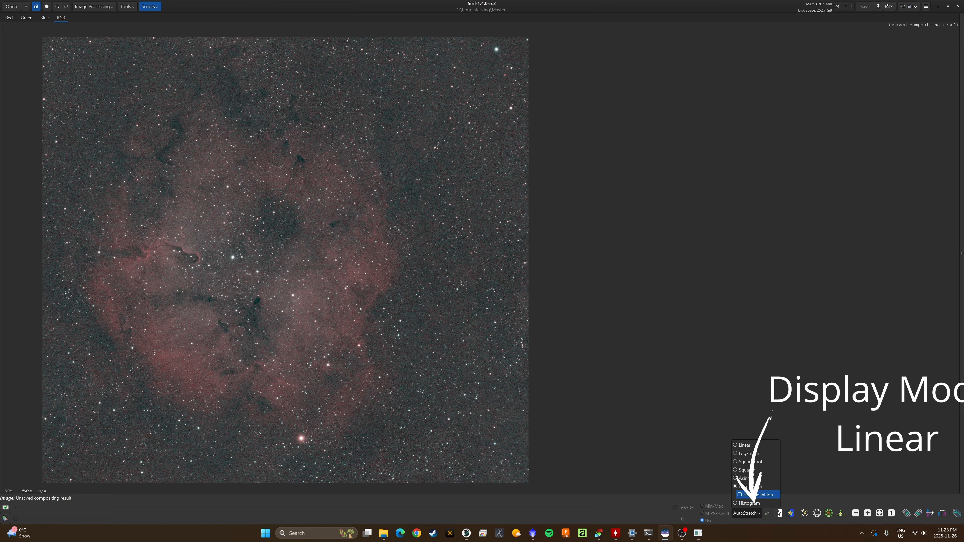
click(744, 445)
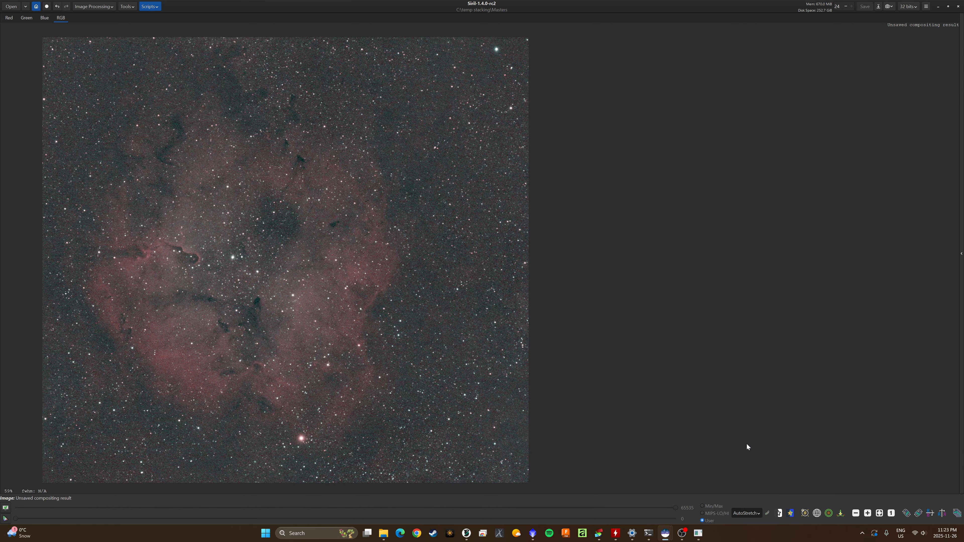
click(697, 539)
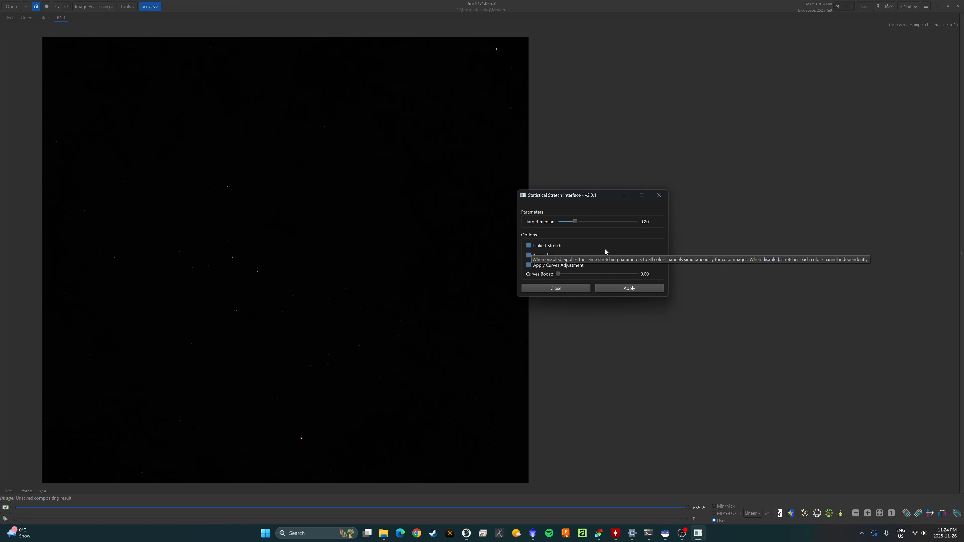
click(534, 247)
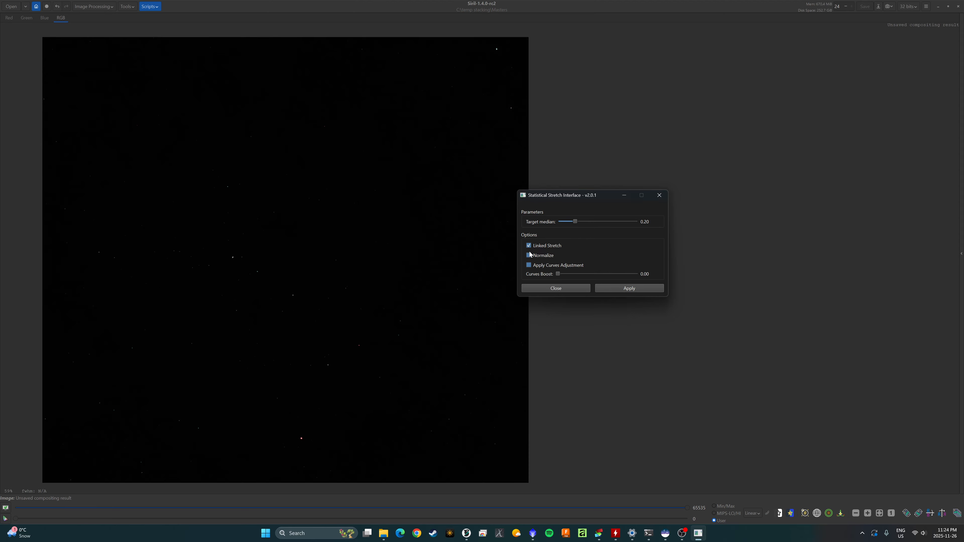
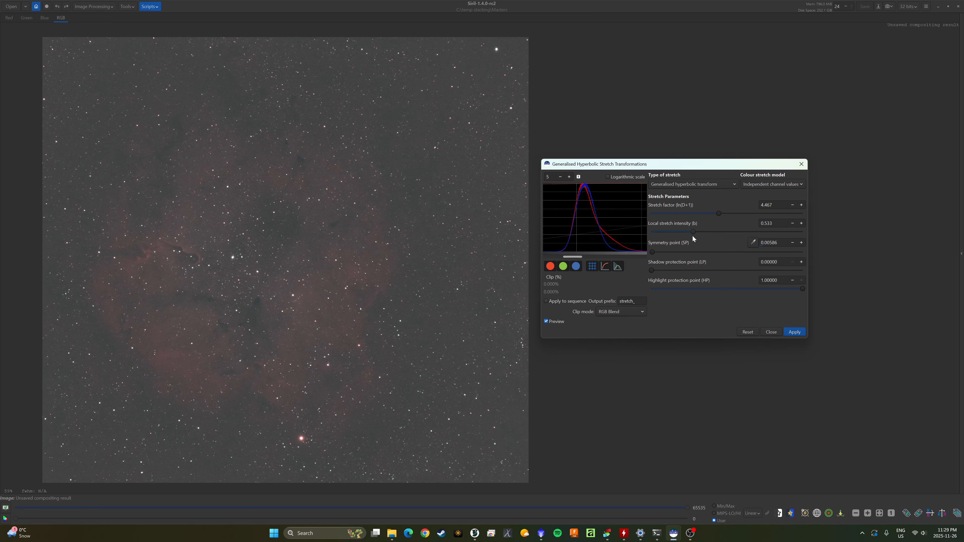
Try local stretch intensities of 1.400 and 9.400 and a symmetry point of 0.00500, and lower the intensity to 0.267.
drag(692, 232, 696, 233)
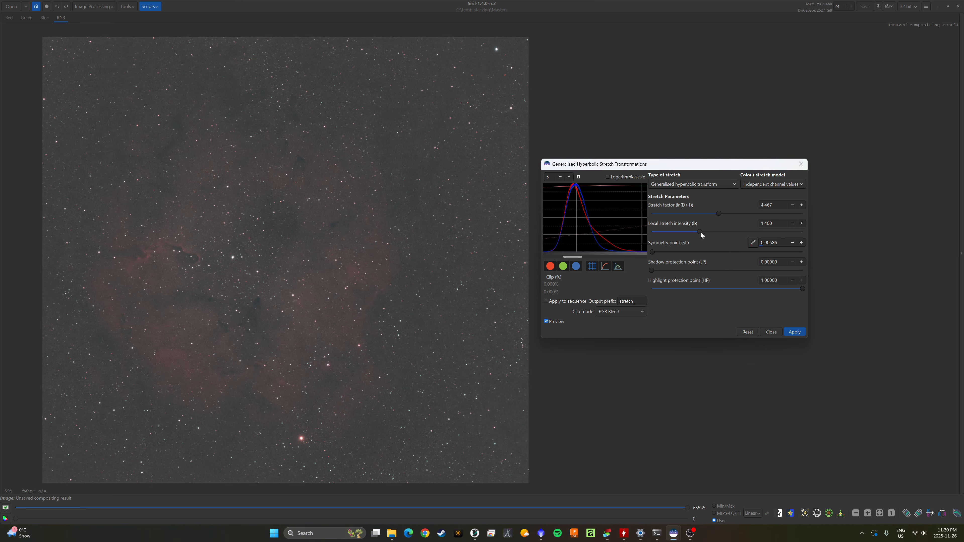
drag(700, 233, 761, 234)
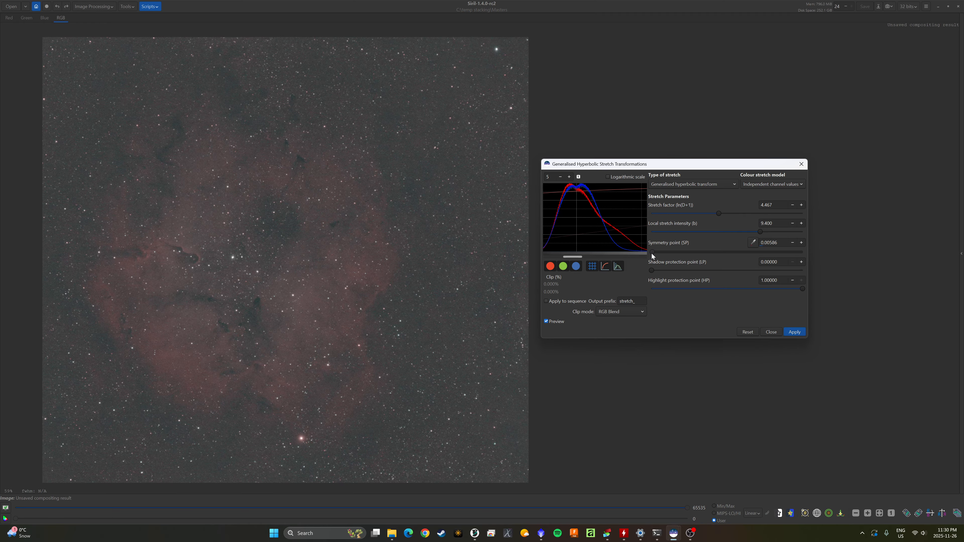
drag(651, 253, 653, 254)
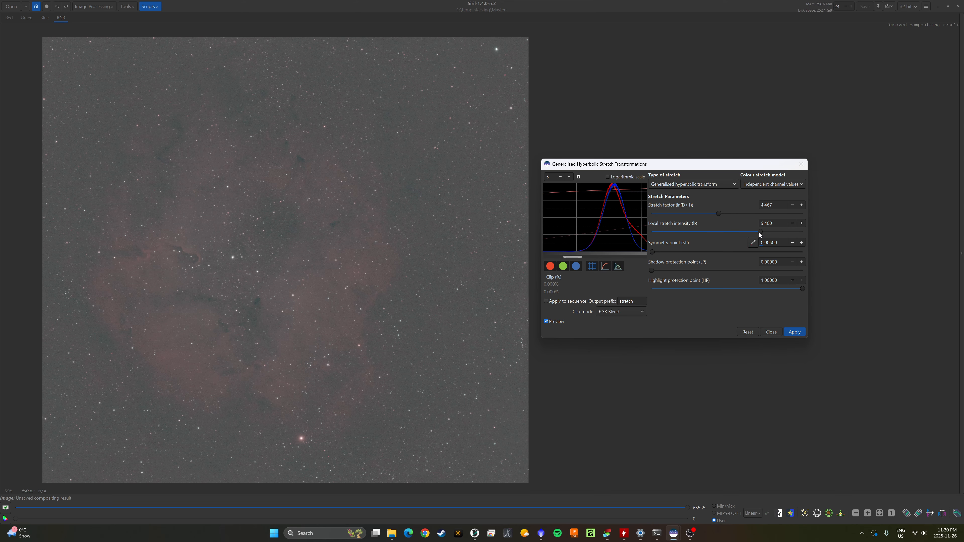
drag(760, 232, 691, 233)
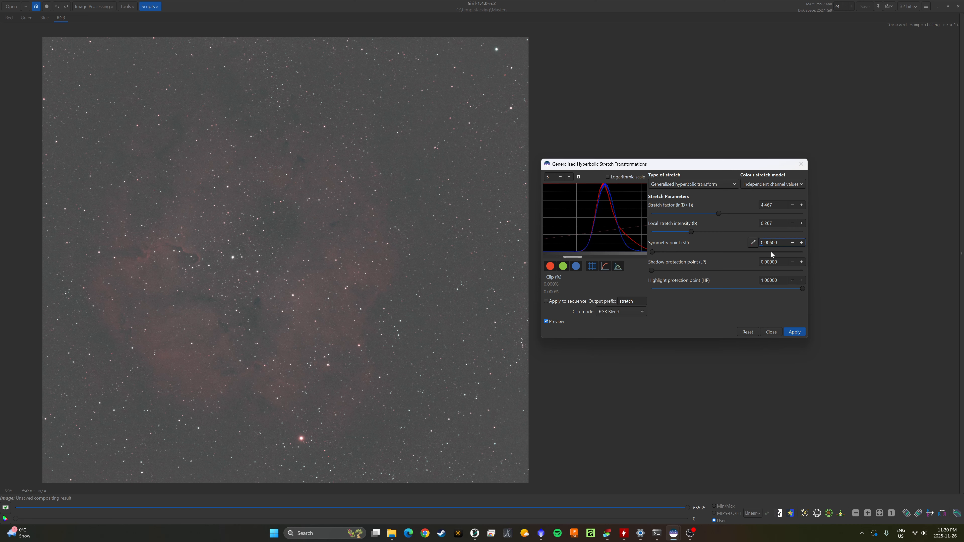
Try symmetry points of 0.00600 and 0.00650 for the hyperbolic stretch, and settle on 0.00700.
click(775, 262)
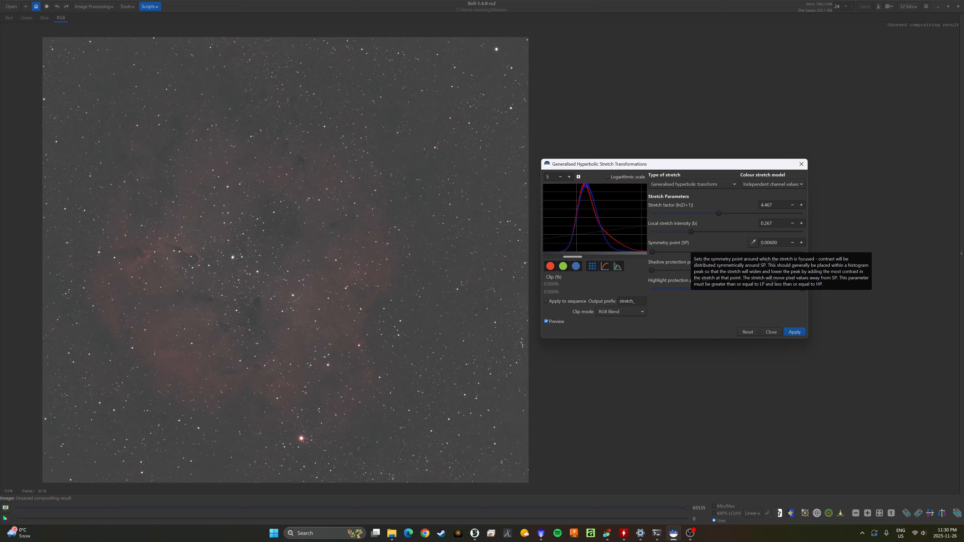
click(775, 242)
key(BackSpace)
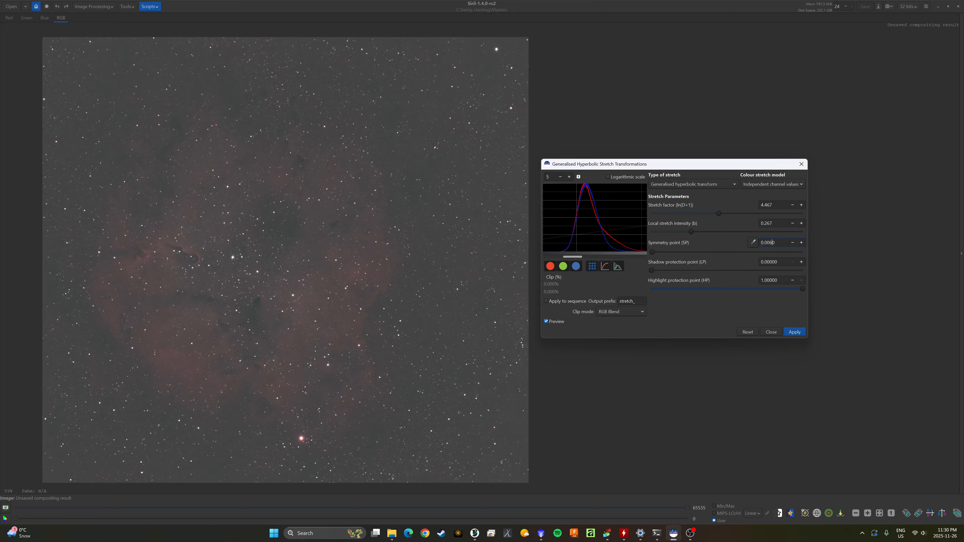
click(777, 266)
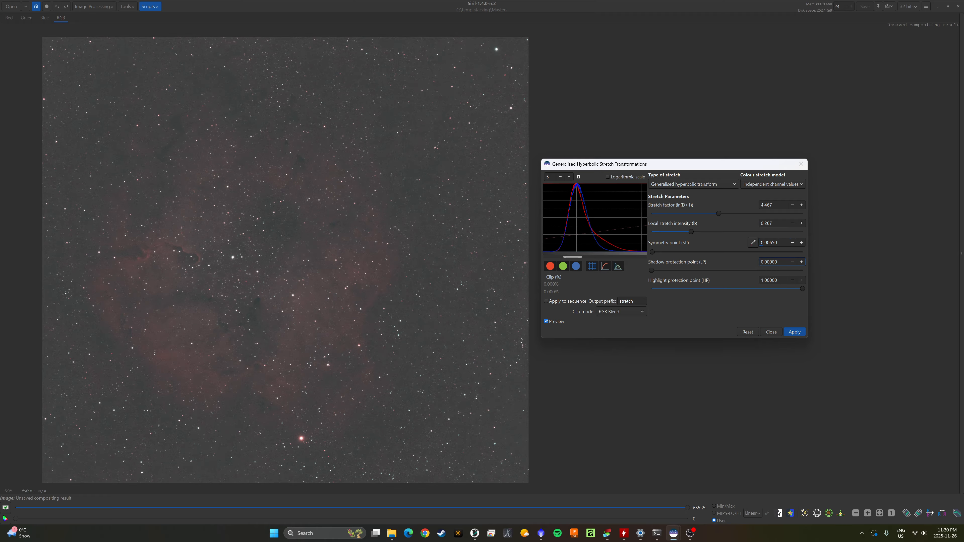
drag(777, 242, 768, 242)
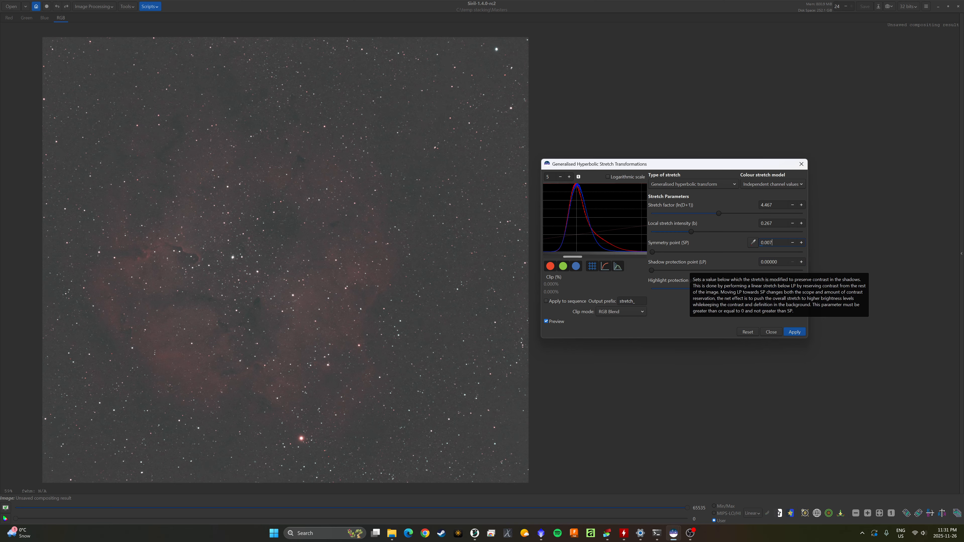
click(770, 261)
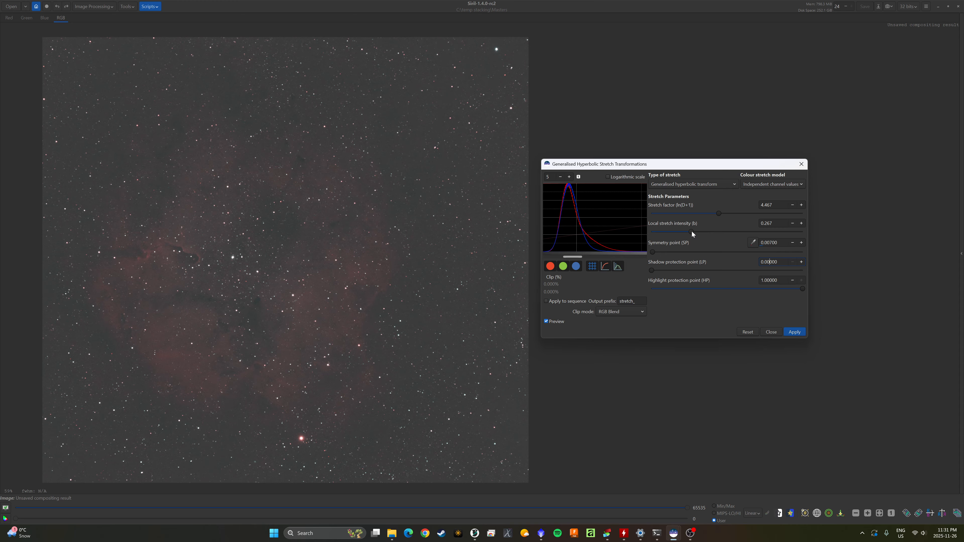
Set the local stretch intensity to 0.640 and raise the stretch factor to 5.200.
drag(692, 230, 695, 230)
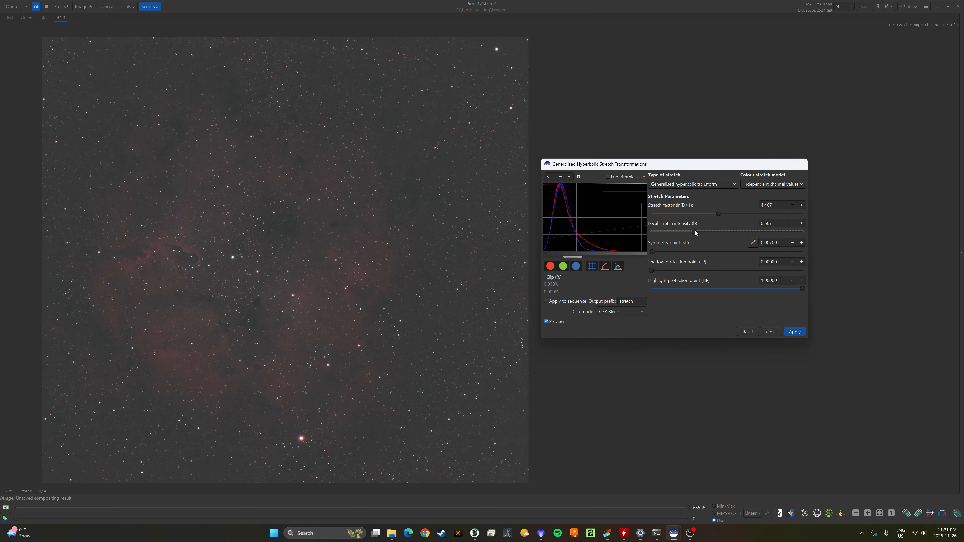
drag(695, 231, 694, 231)
drag(718, 214, 731, 215)
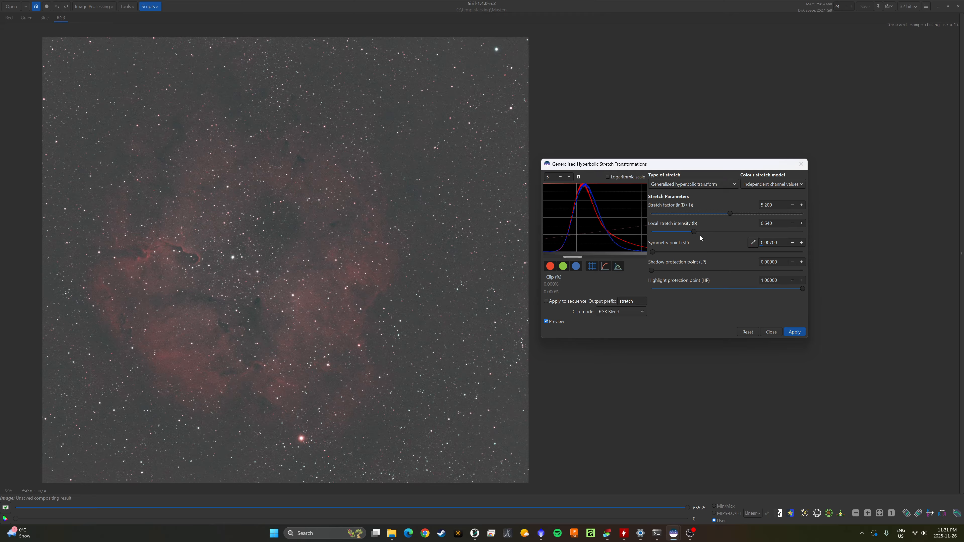
Nudge the local stretch intensity in small increments up to 0.670 and back down to 0.610.
click(801, 223)
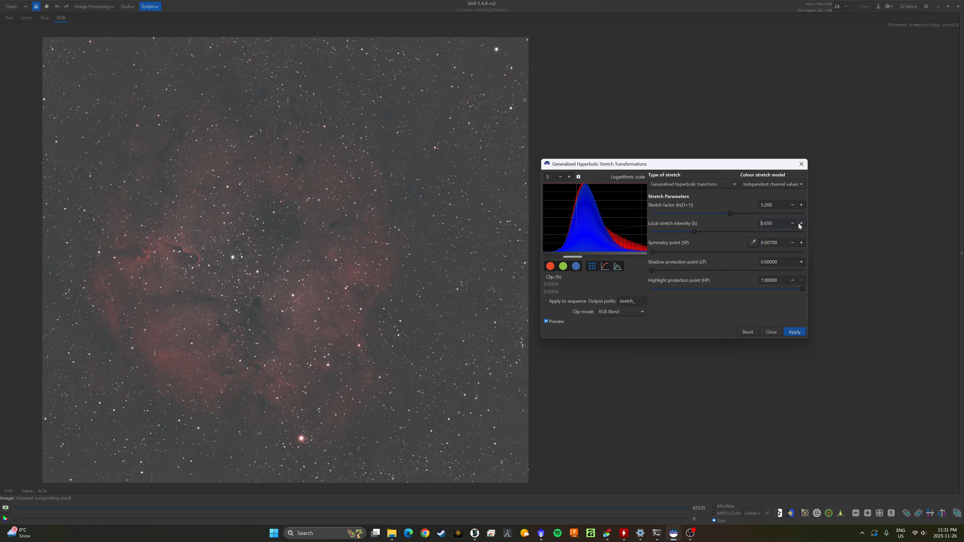
click(801, 223)
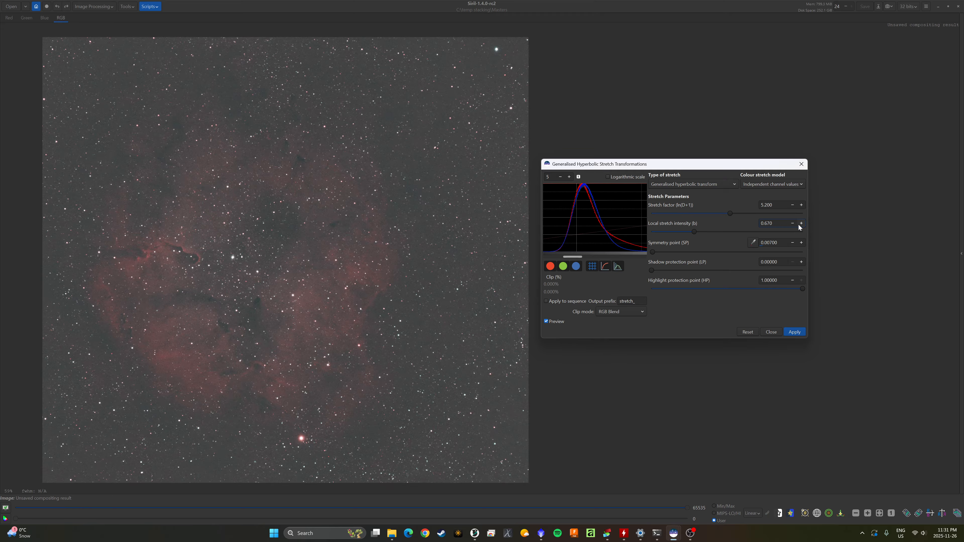
click(796, 225)
click(796, 224)
click(793, 223)
click(793, 223)
click(793, 224)
click(793, 224)
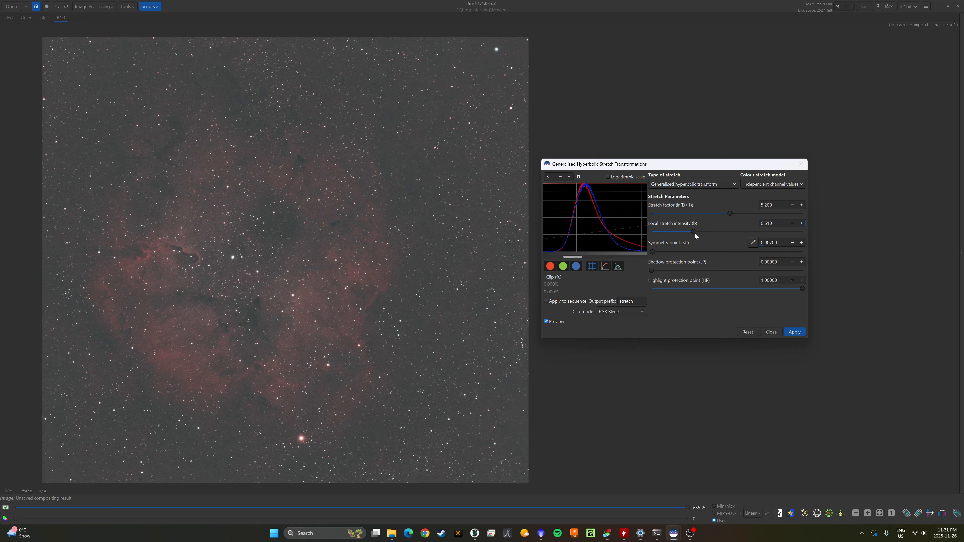
Raise the local stretch intensity to 2.733, apply the generalised hyperbolic stretch and close its dialog.
drag(695, 232, 697, 231)
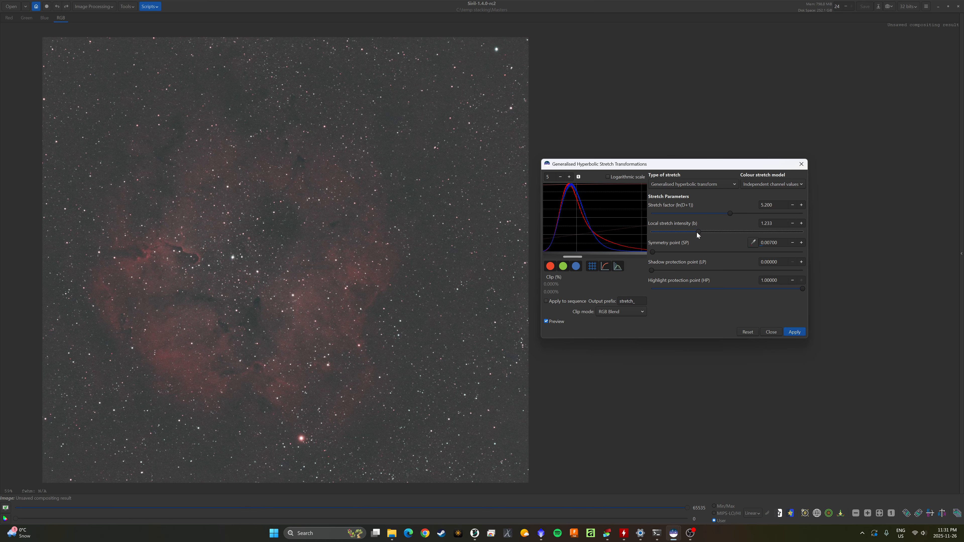
drag(697, 231, 710, 231)
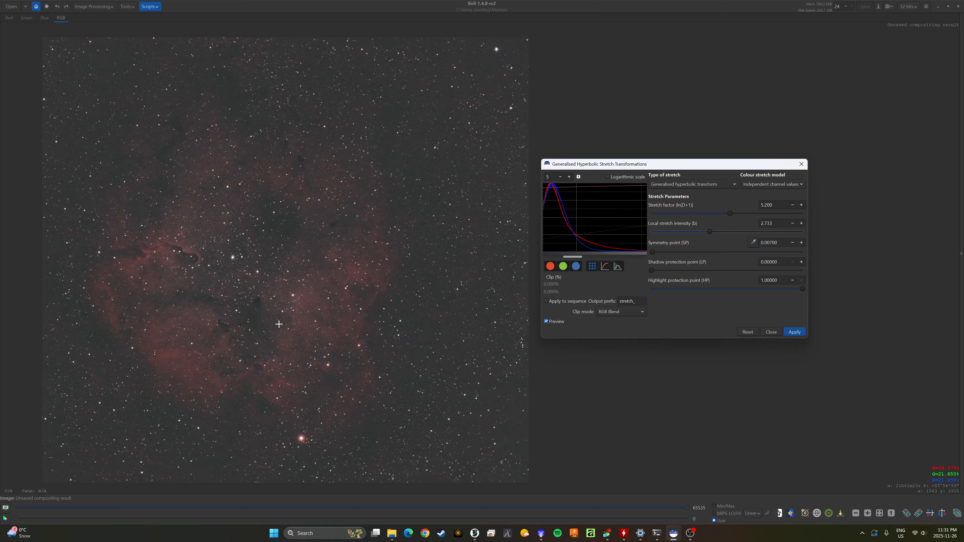
click(795, 333)
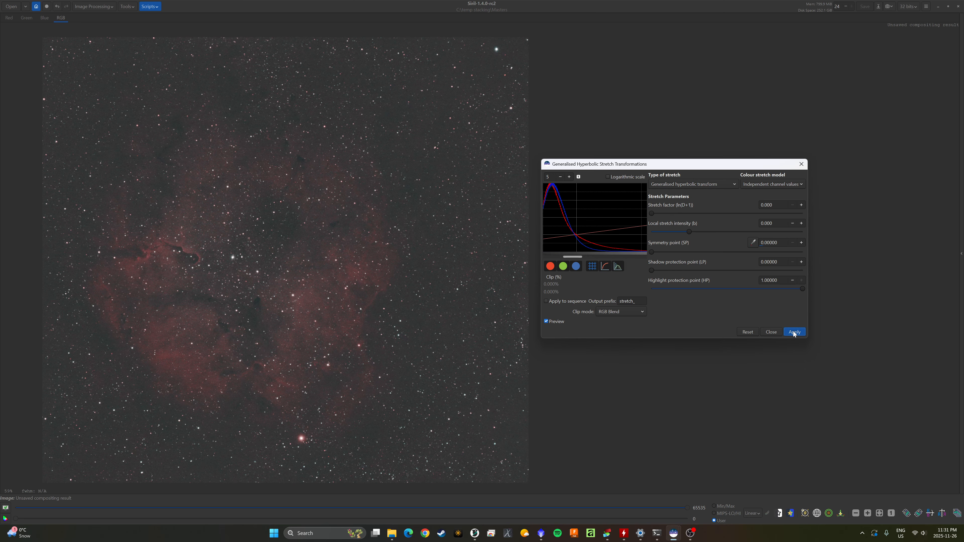
click(776, 334)
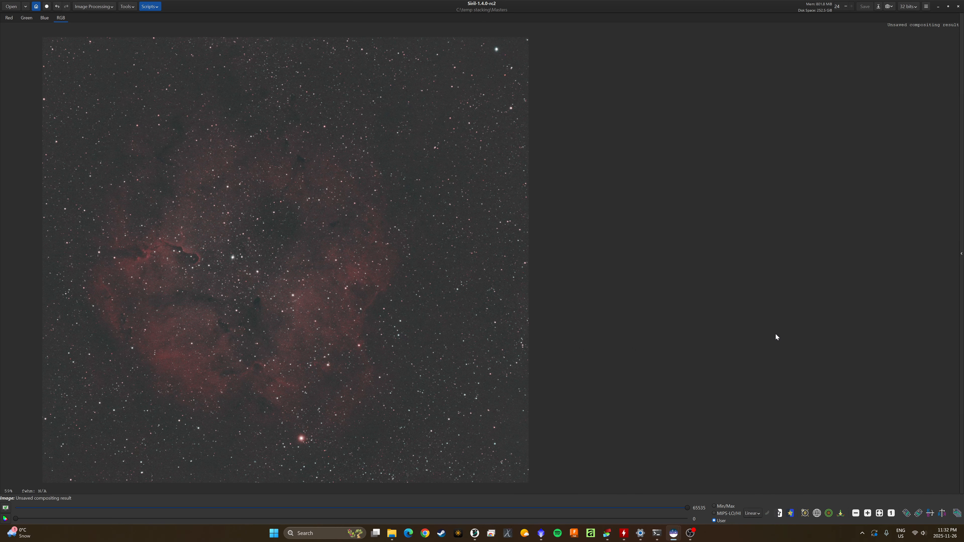
Review the file formats available for saving the stretched image, and cancel without saving.
drag(294, 294, 471, 305)
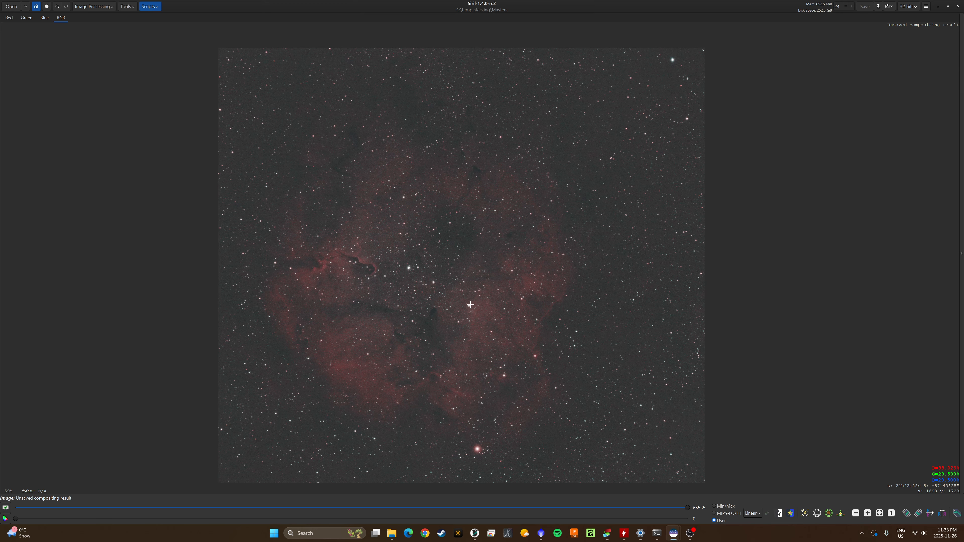
click(878, 6)
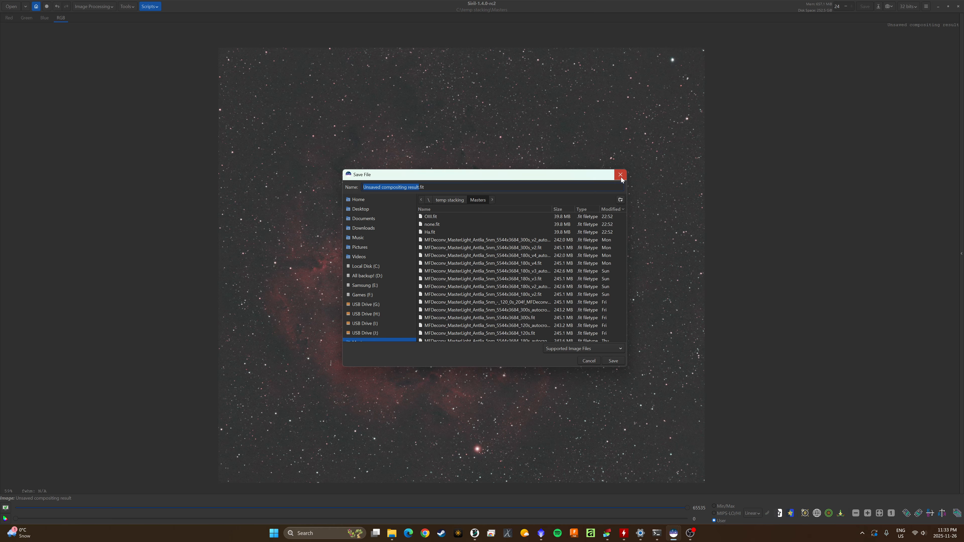
click(582, 349)
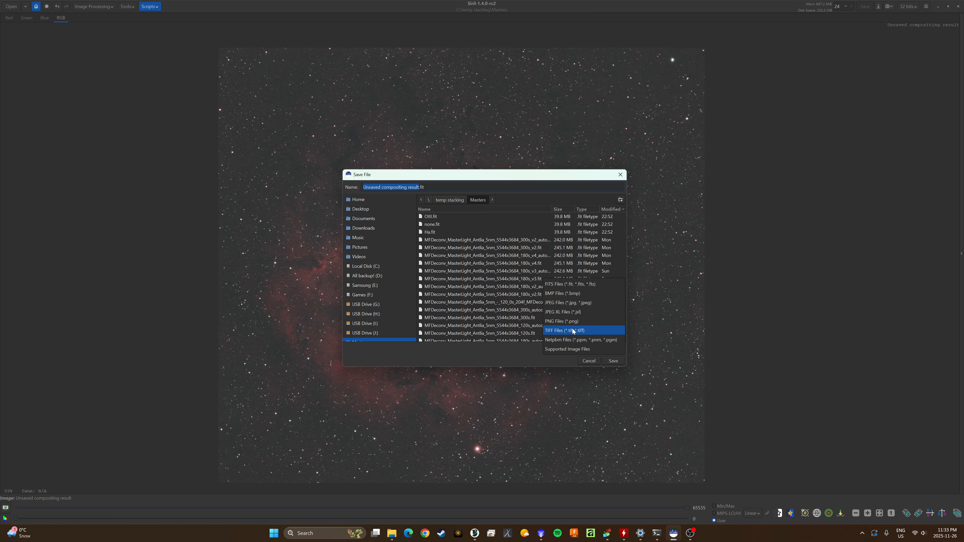
click(564, 349)
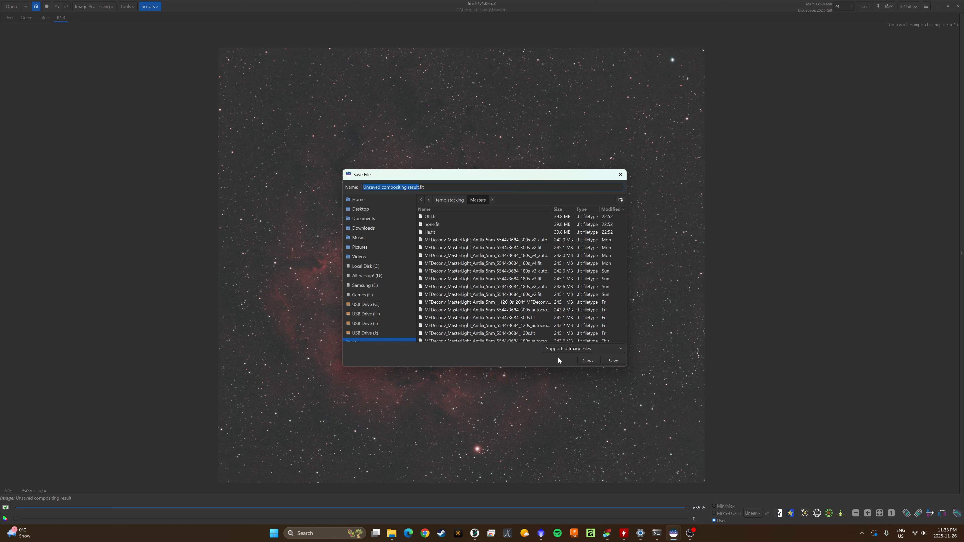
click(589, 362)
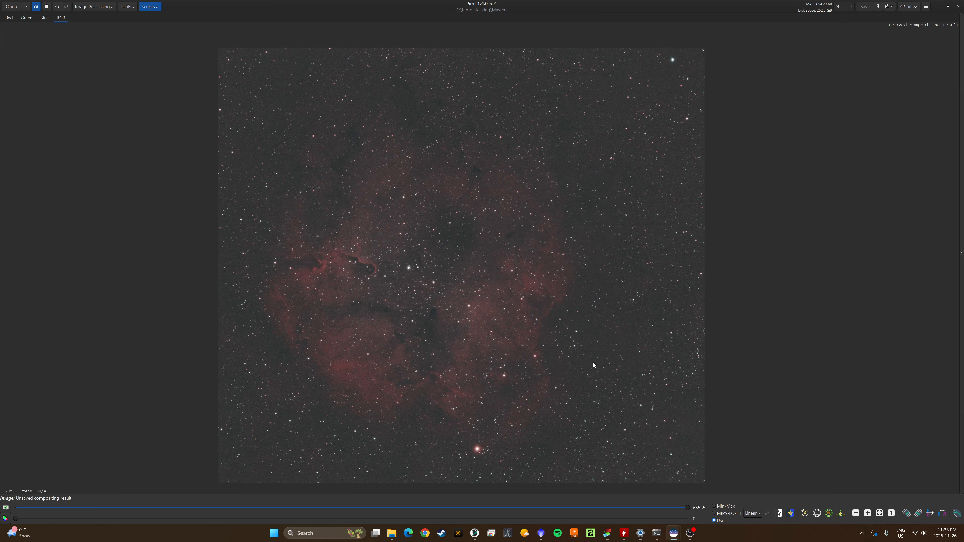